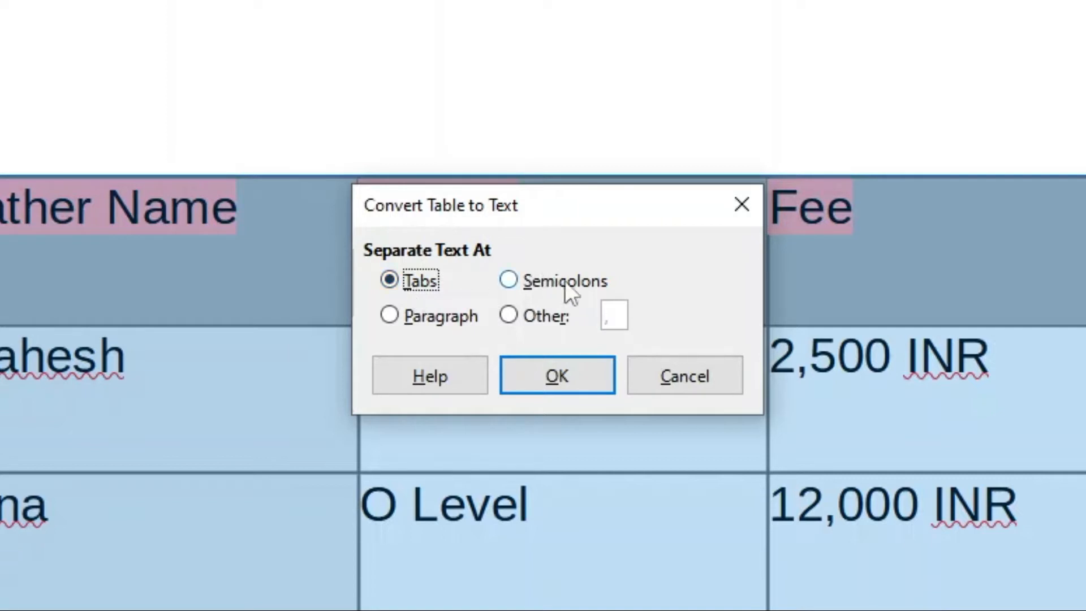
# - Convert the selected student table to text, using tabs as the separator
pyautogui.click(509, 281)
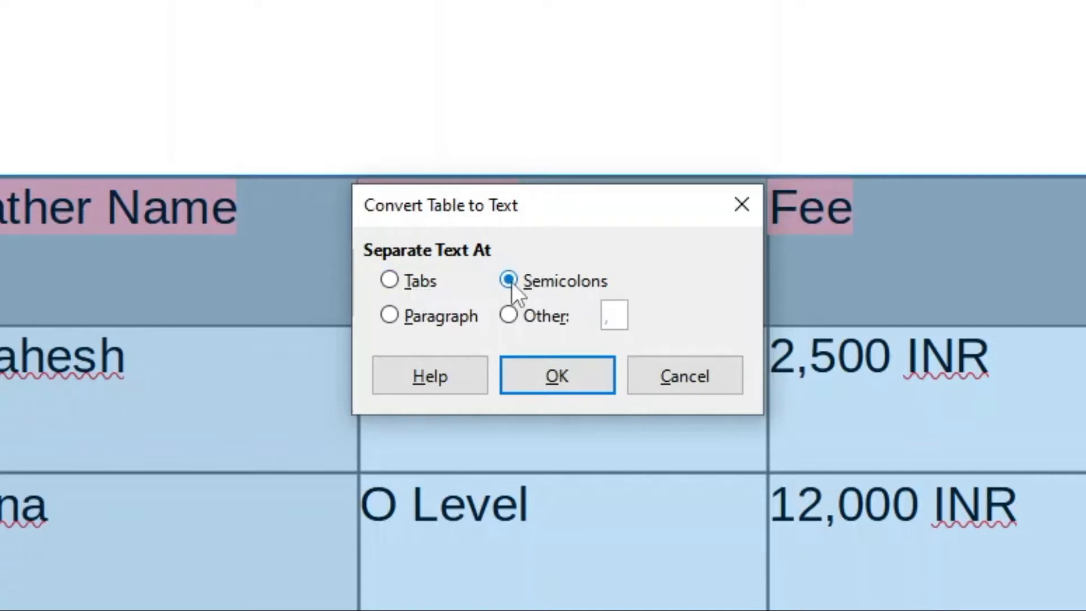
pyautogui.click(408, 317)
pyautogui.click(509, 315)
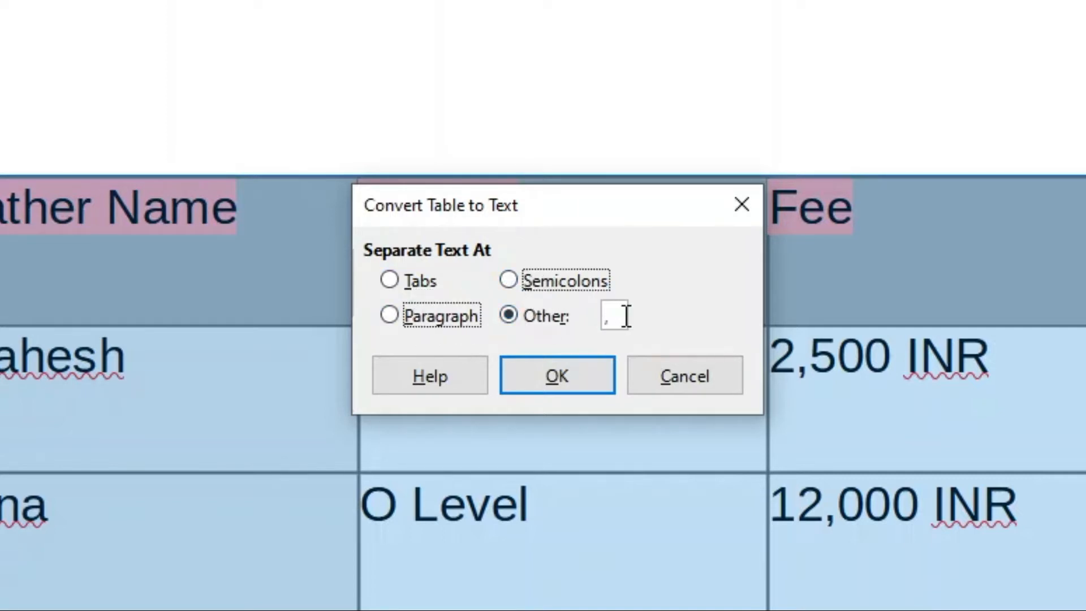
pyautogui.click(389, 281)
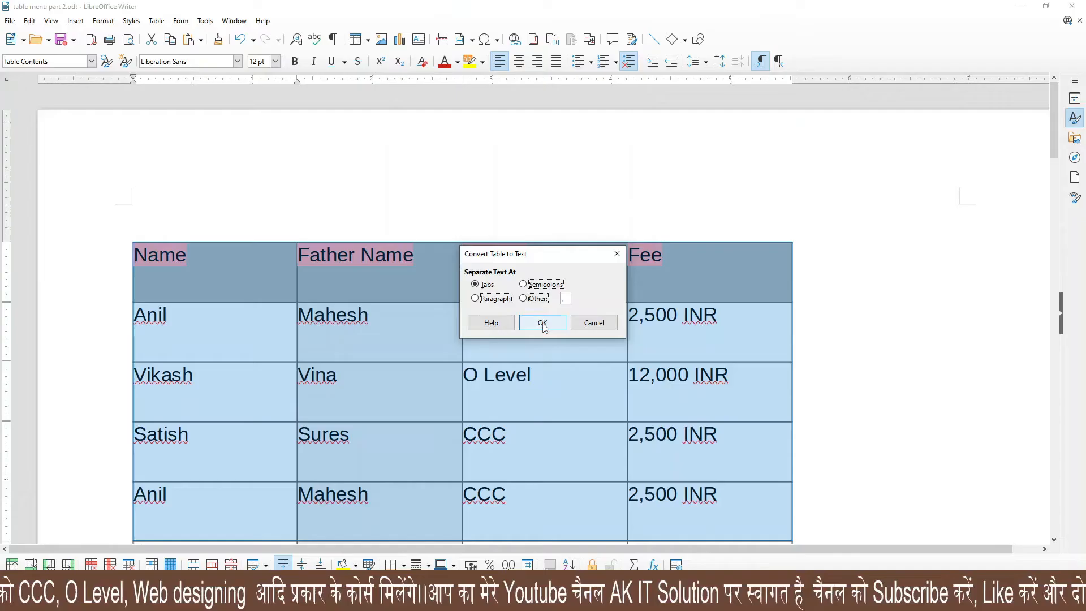
pyautogui.click(541, 322)
pyautogui.scroll(-1, 535, 362)
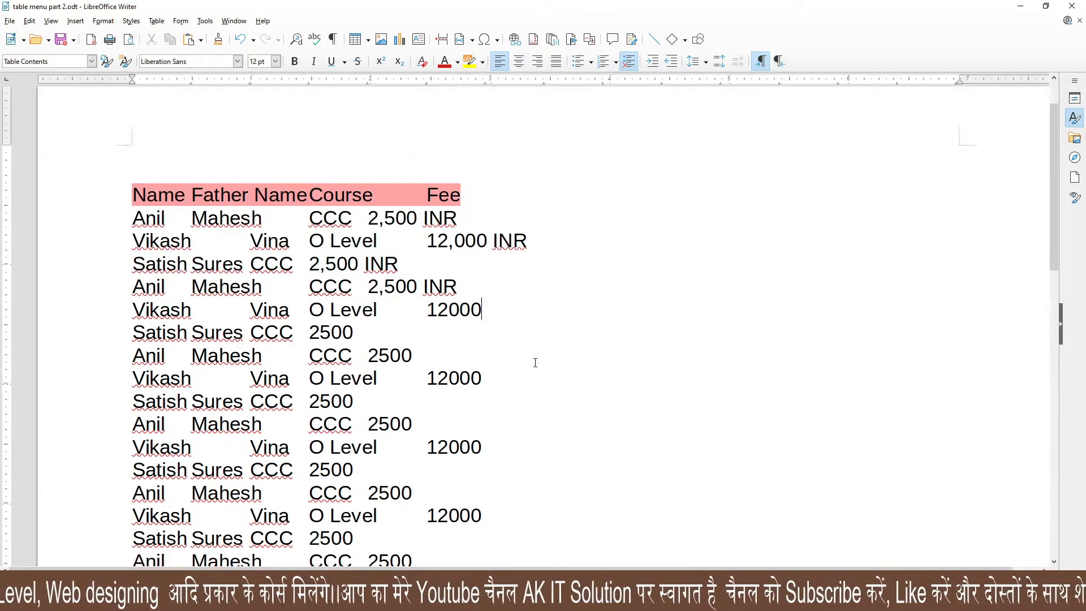
pyautogui.scroll(-12, 535, 362)
pyautogui.scroll(4, 533, 362)
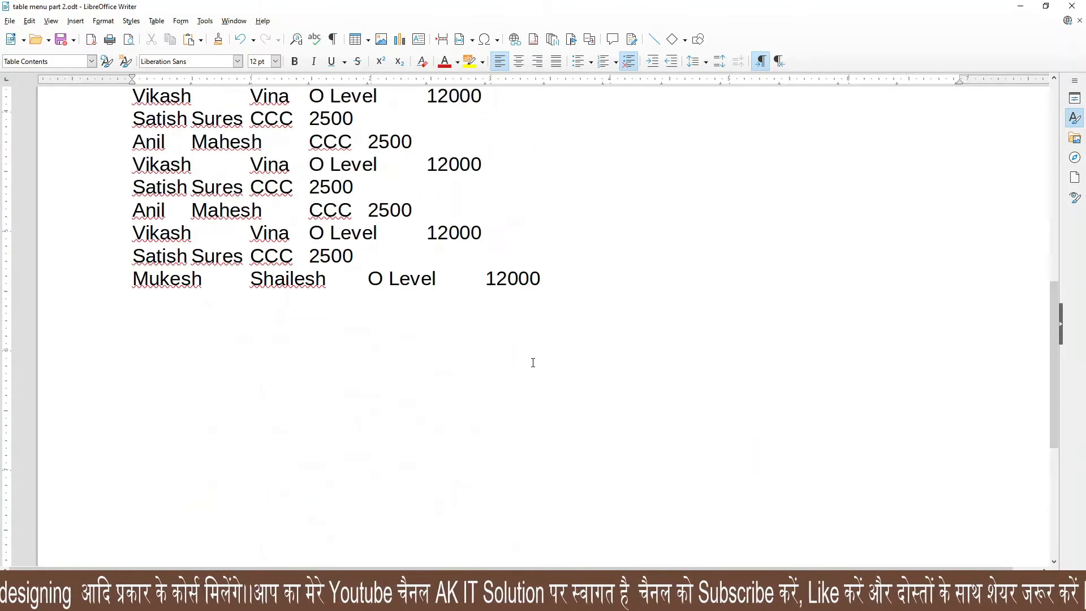
pyautogui.scroll(2, 533, 362)
pyautogui.scroll(5, 533, 362)
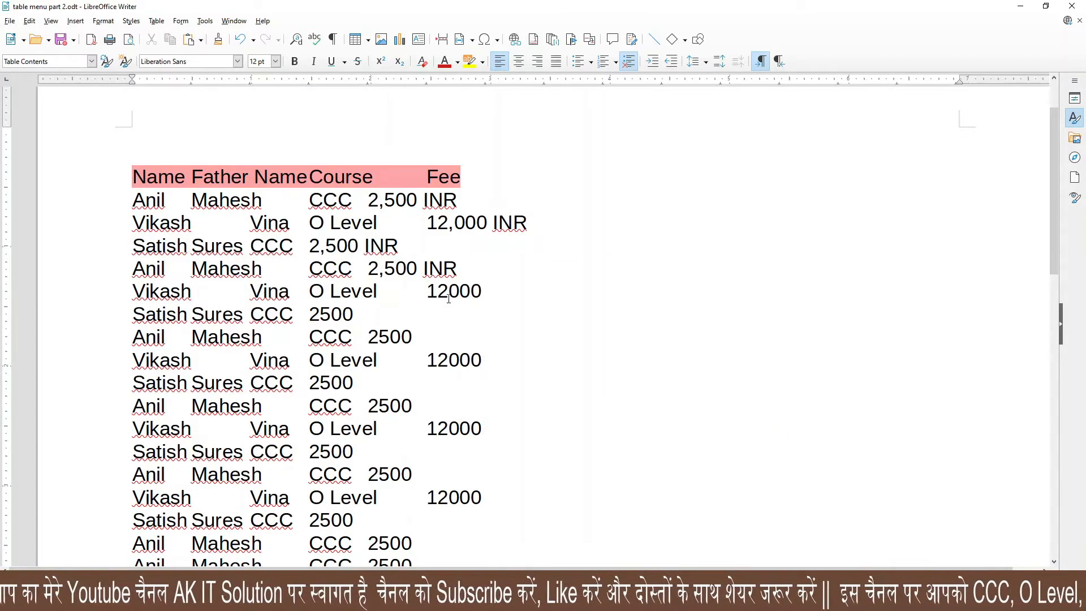
pyautogui.click(156, 21)
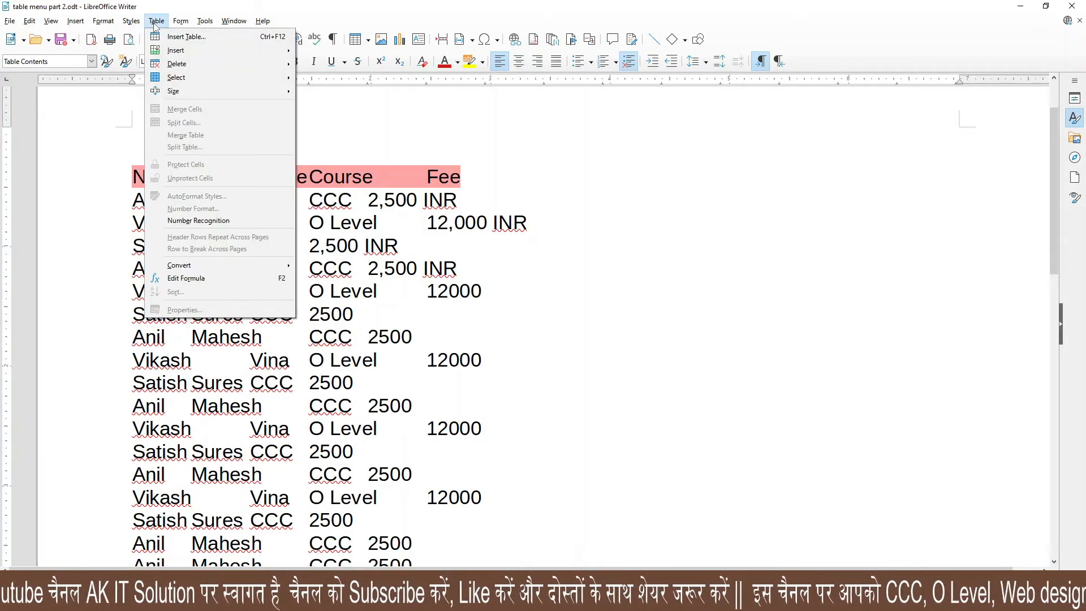
pyautogui.moveTo(223, 273)
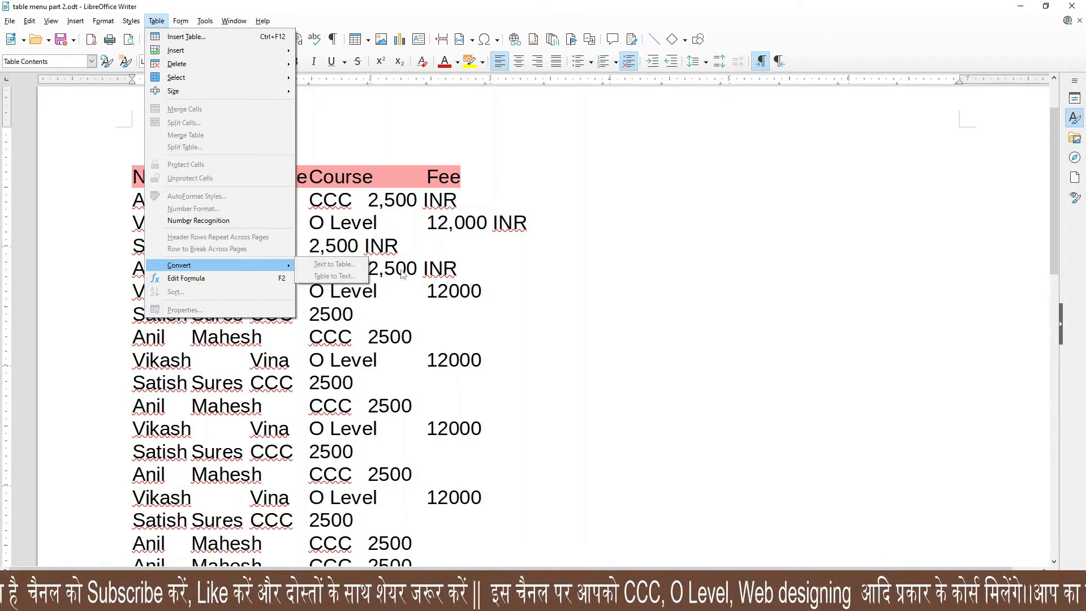
pyautogui.click(550, 277)
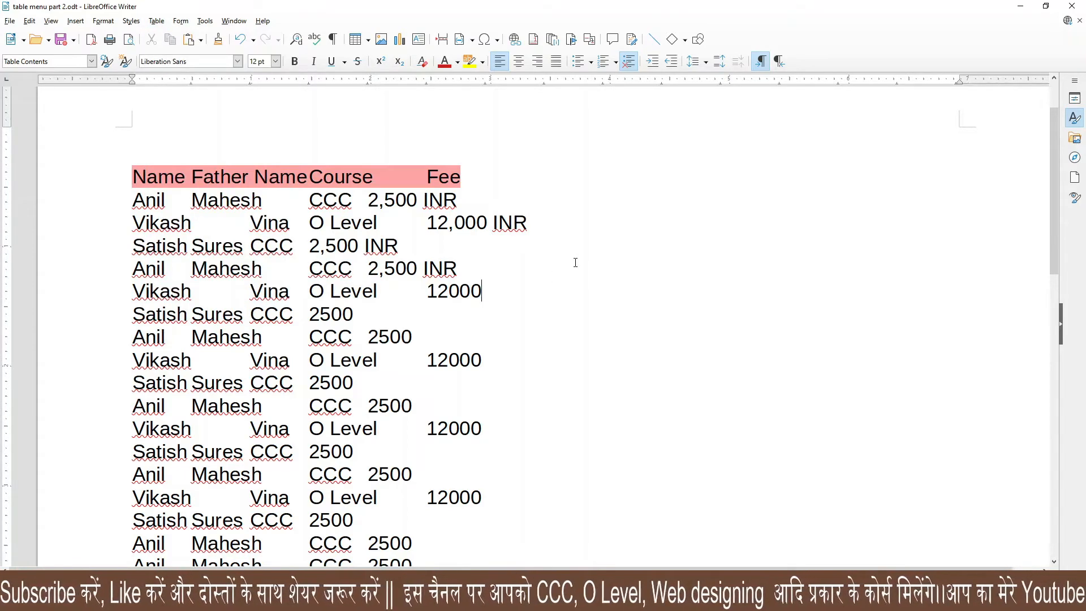
# - Delete all text lines after the fifth student record, through the end of the list
pyautogui.moveTo(132, 311); pyautogui.dragTo(132, 484)
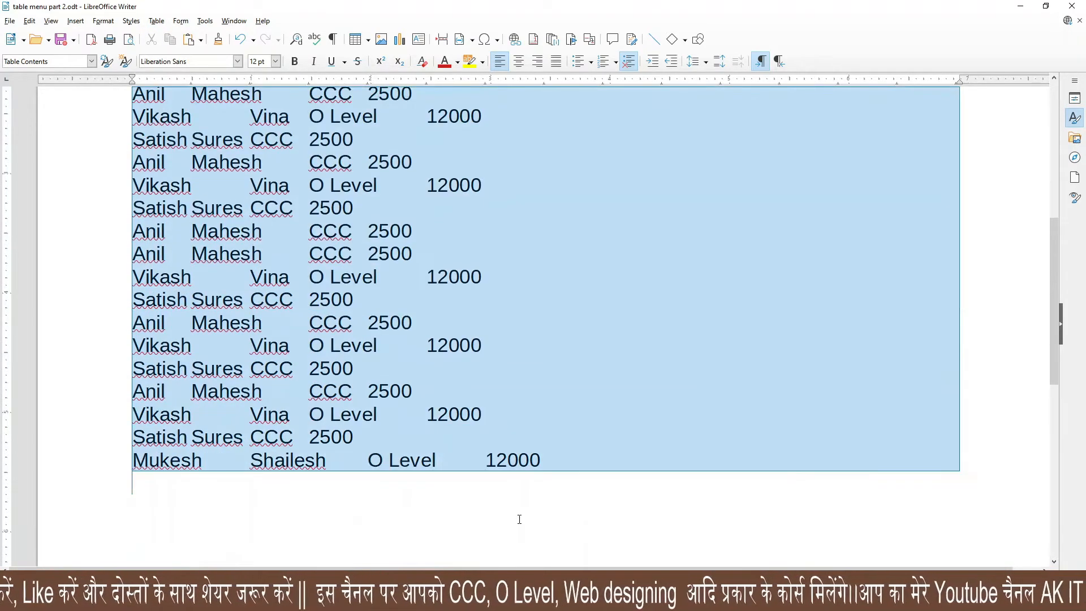
pyautogui.press('Delete')
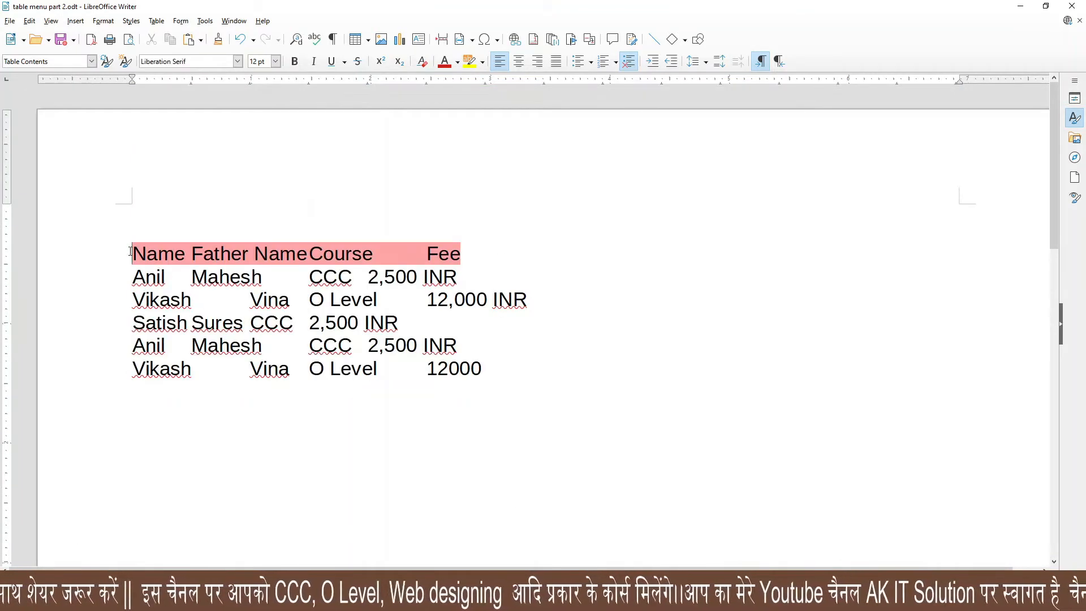
# - Convert the header line and five student records into a table, separating at tabs with equal column widths and the Heading option off
pyautogui.moveTo(133, 253); pyautogui.dragTo(493, 369)
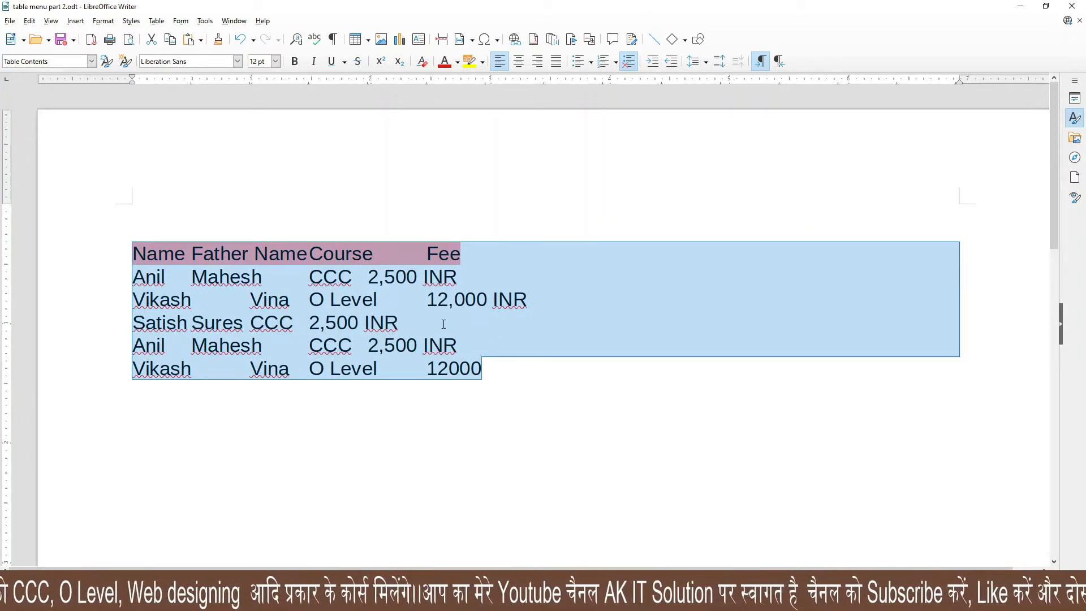
pyautogui.click(156, 20)
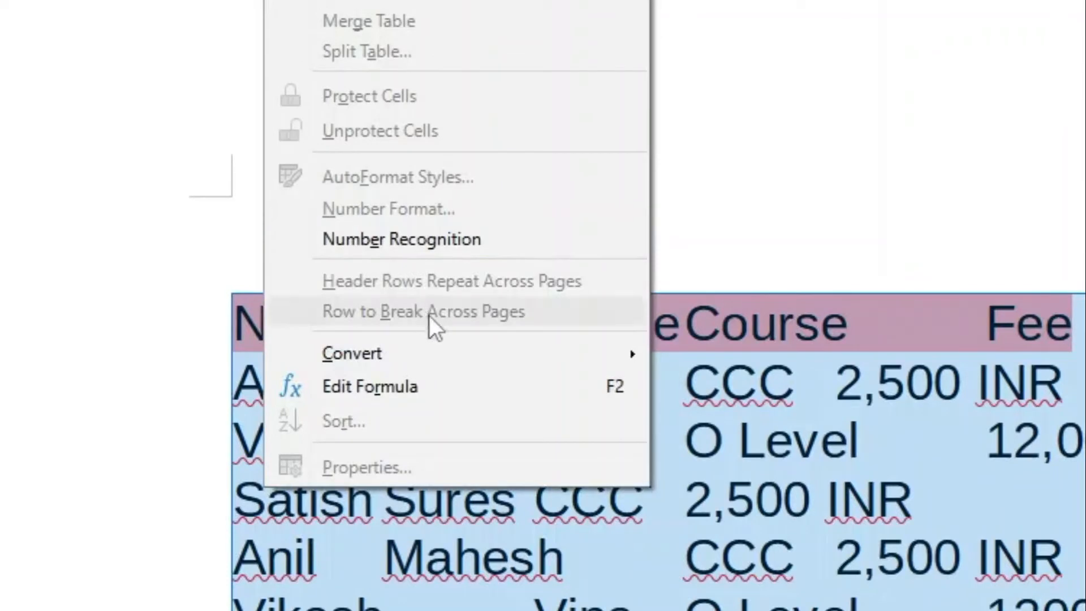
pyautogui.moveTo(592, 352)
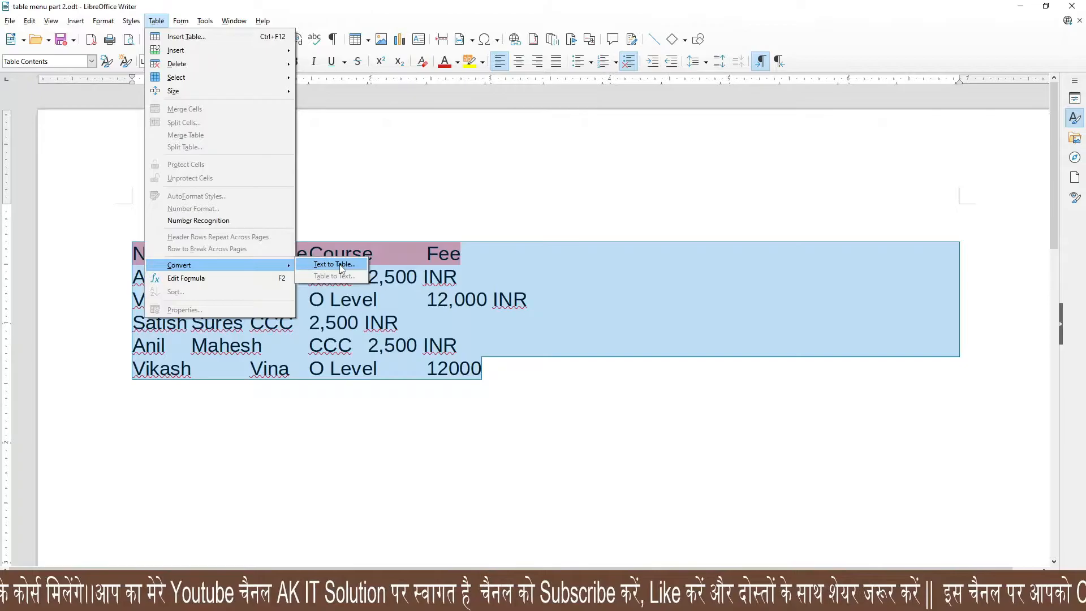
pyautogui.click(758, 351)
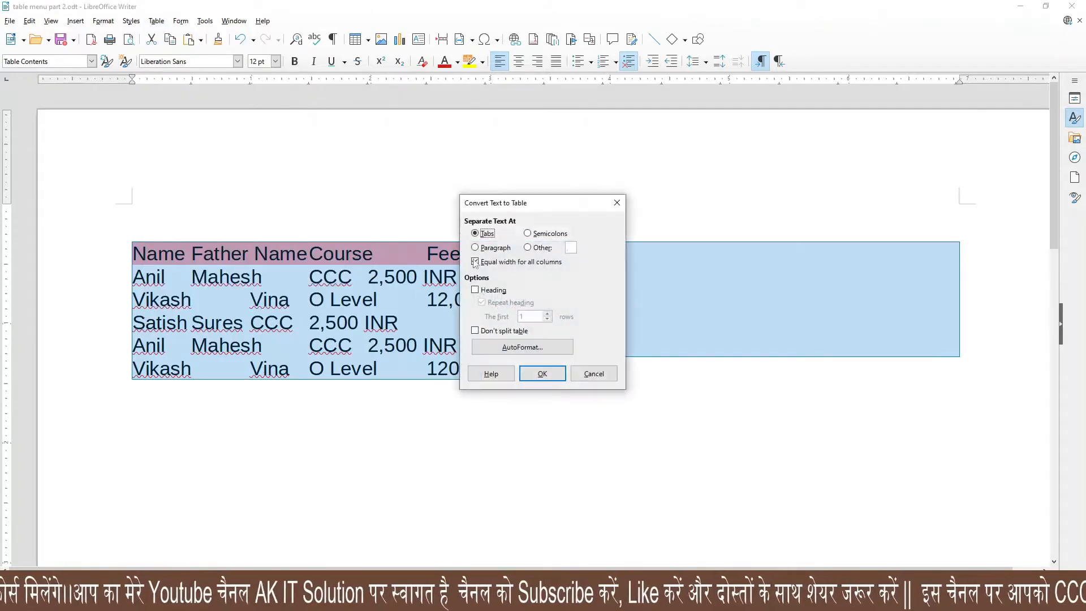
pyautogui.moveTo(620, 116); pyautogui.dragTo(700, 87)
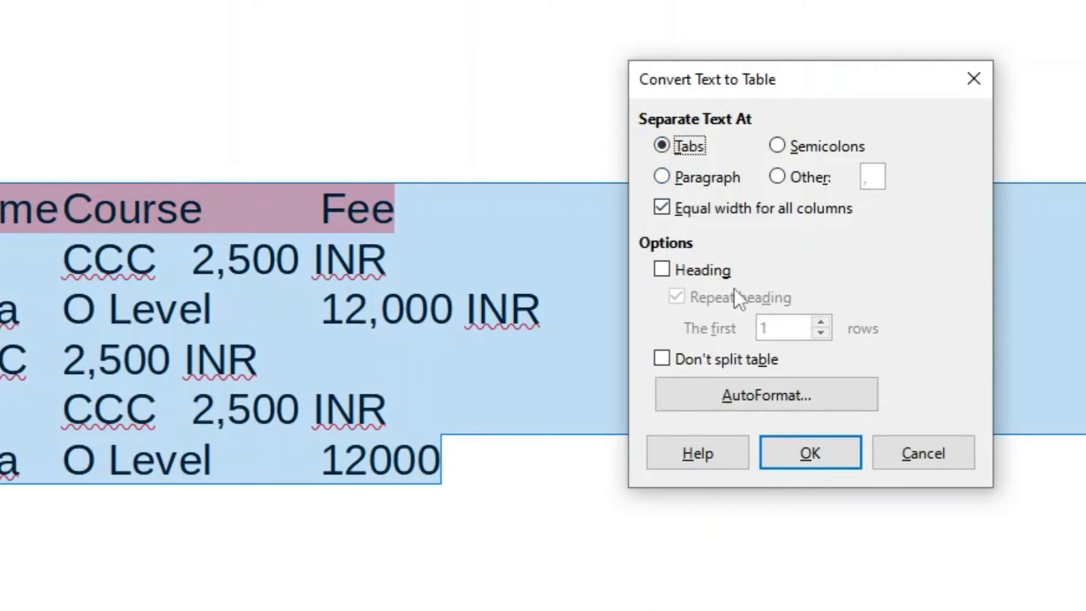
pyautogui.click(661, 269)
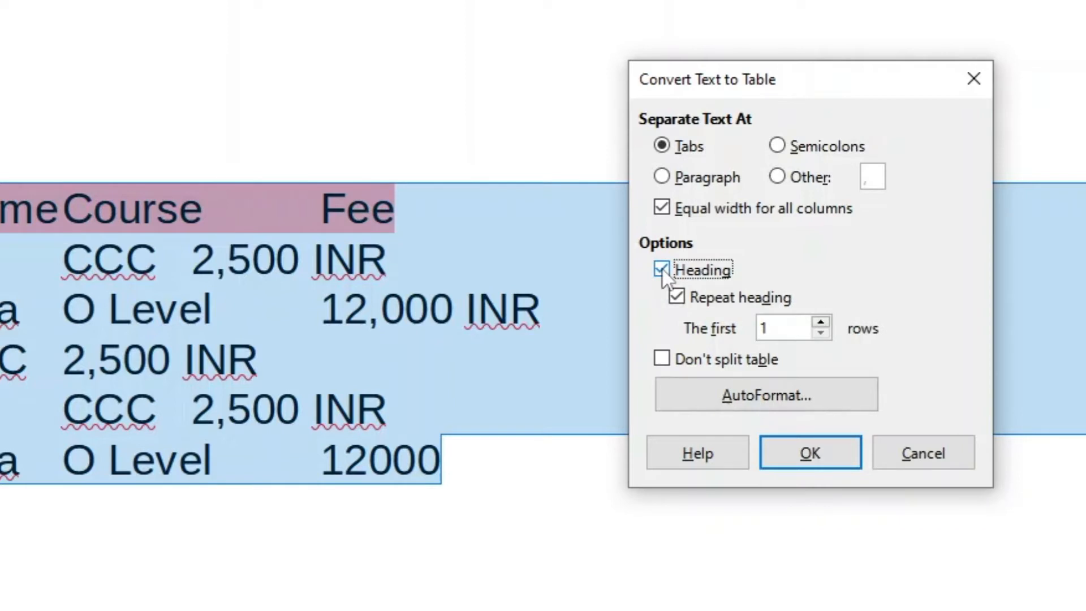
pyautogui.click(661, 270)
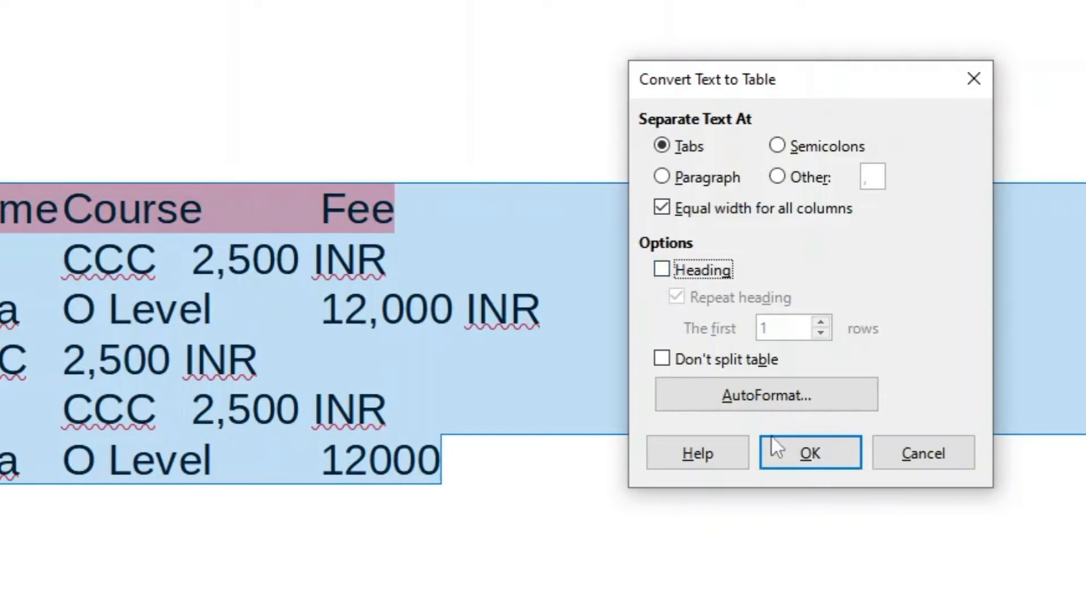
pyautogui.click(808, 455)
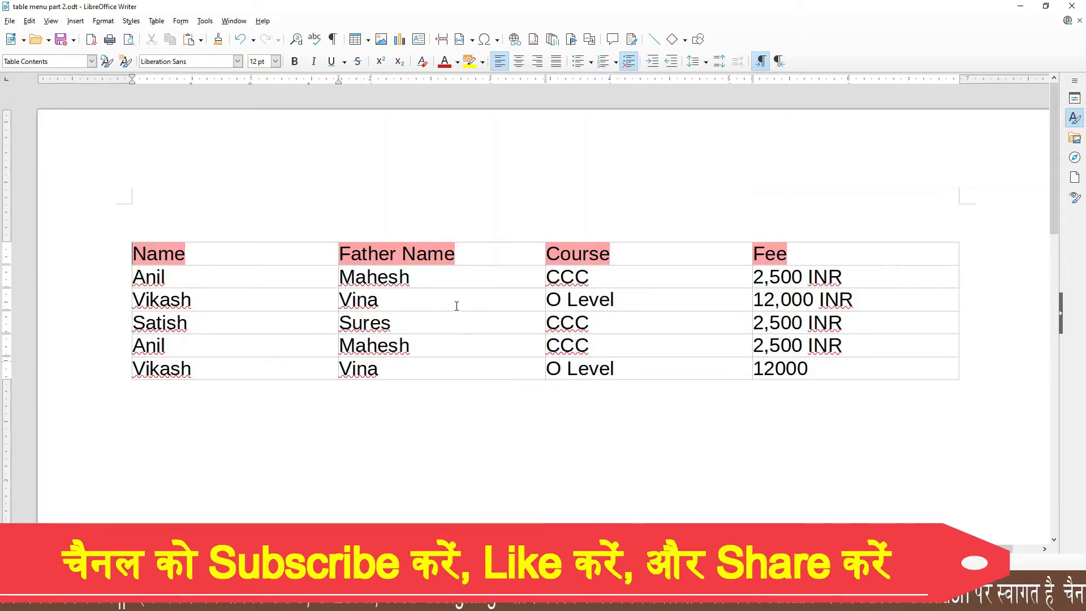
pyautogui.moveTo(206, 252); pyautogui.dragTo(787, 370)
pyautogui.click(469, 343)
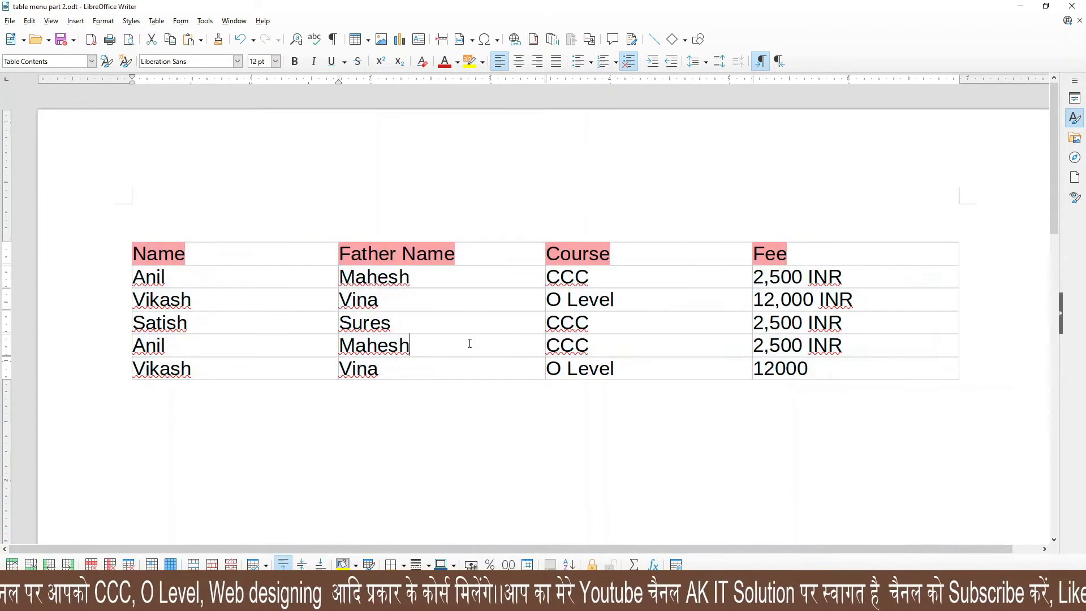
pyautogui.click(237, 254)
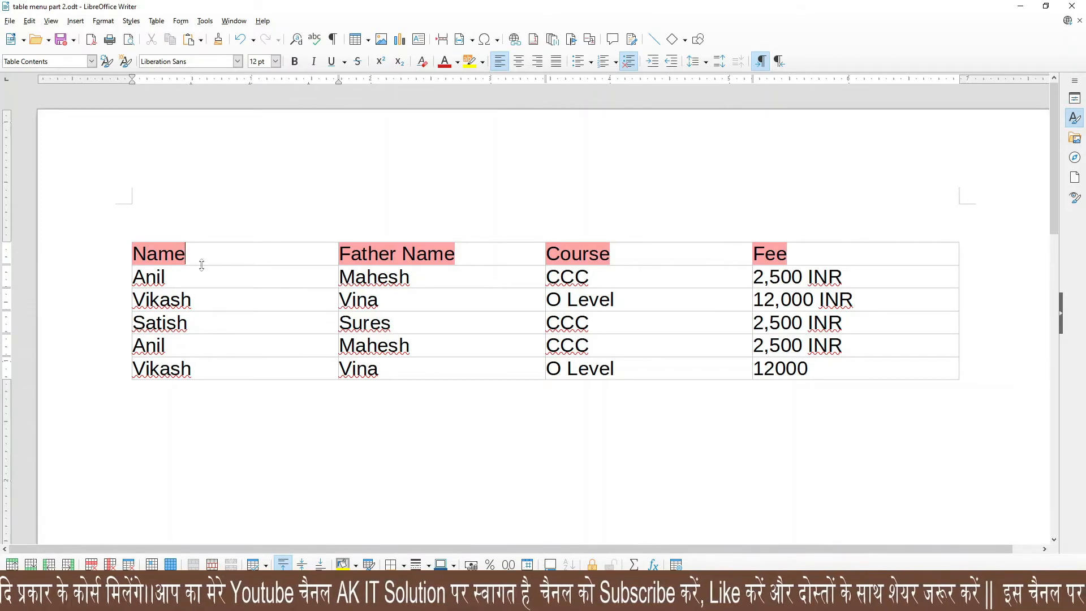
pyautogui.click(157, 21)
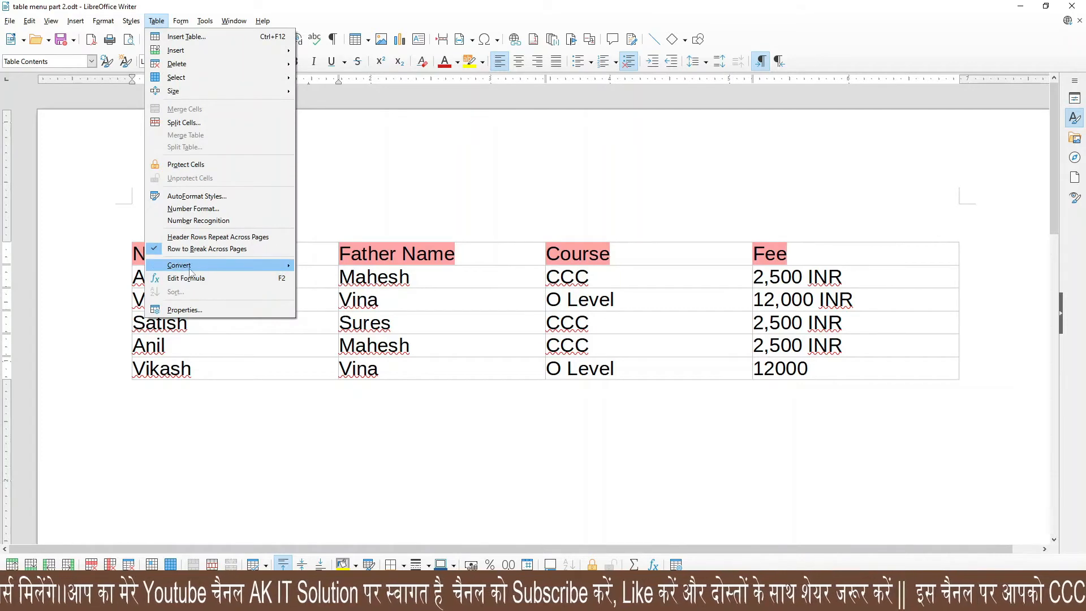
pyautogui.moveTo(194, 273)
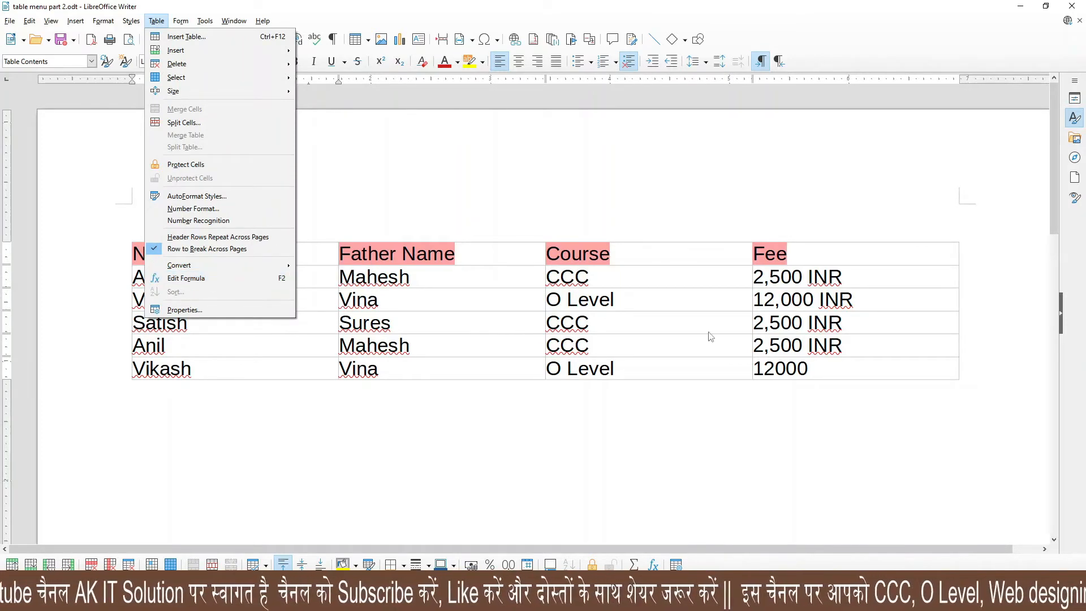
pyautogui.click(829, 371)
# - Set the number format of all Fee cells below the header to category Number, format General
pyautogui.moveTo(843, 345); pyautogui.dragTo(827, 298)
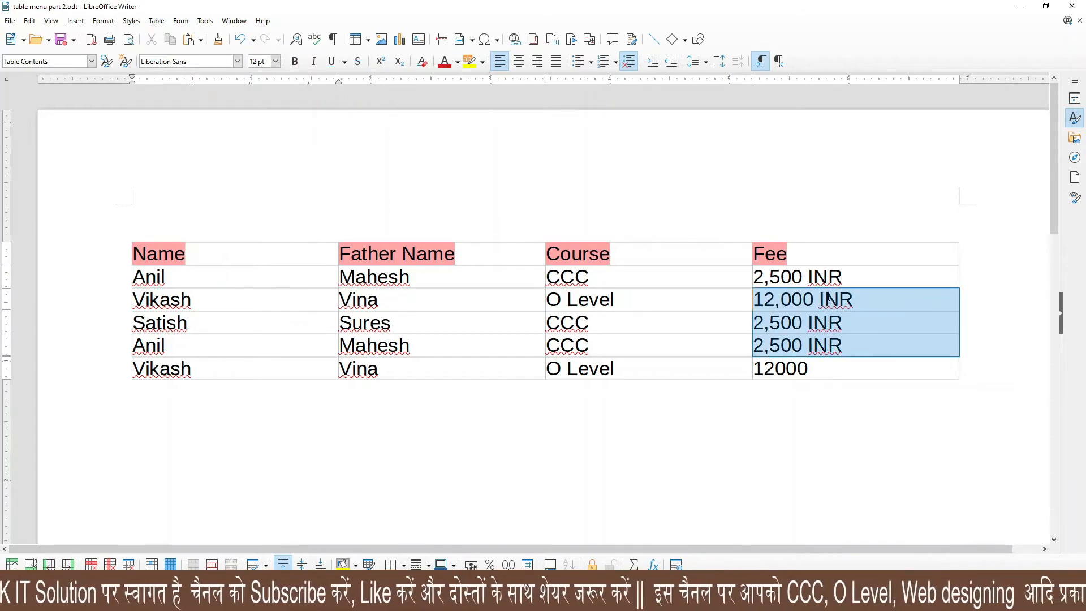
pyautogui.moveTo(785, 268); pyautogui.dragTo(796, 367)
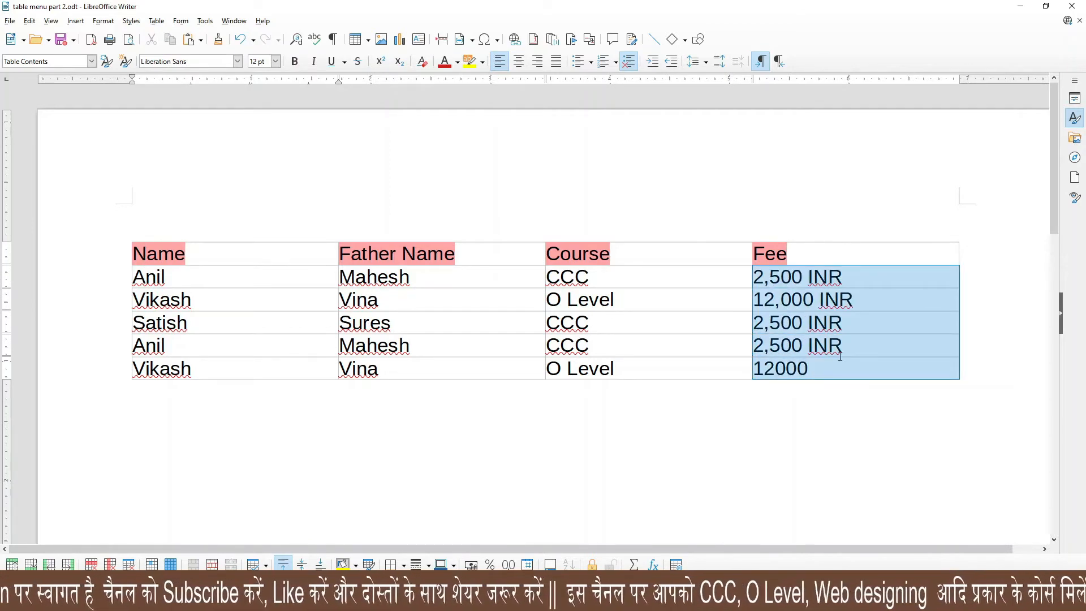
pyautogui.click(156, 21)
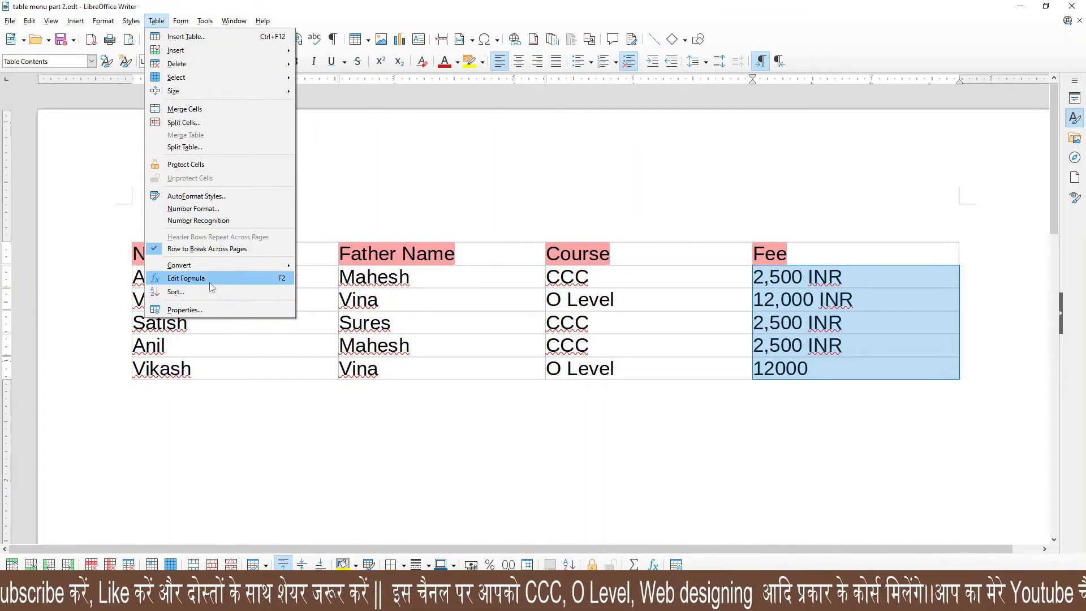
pyautogui.click(203, 209)
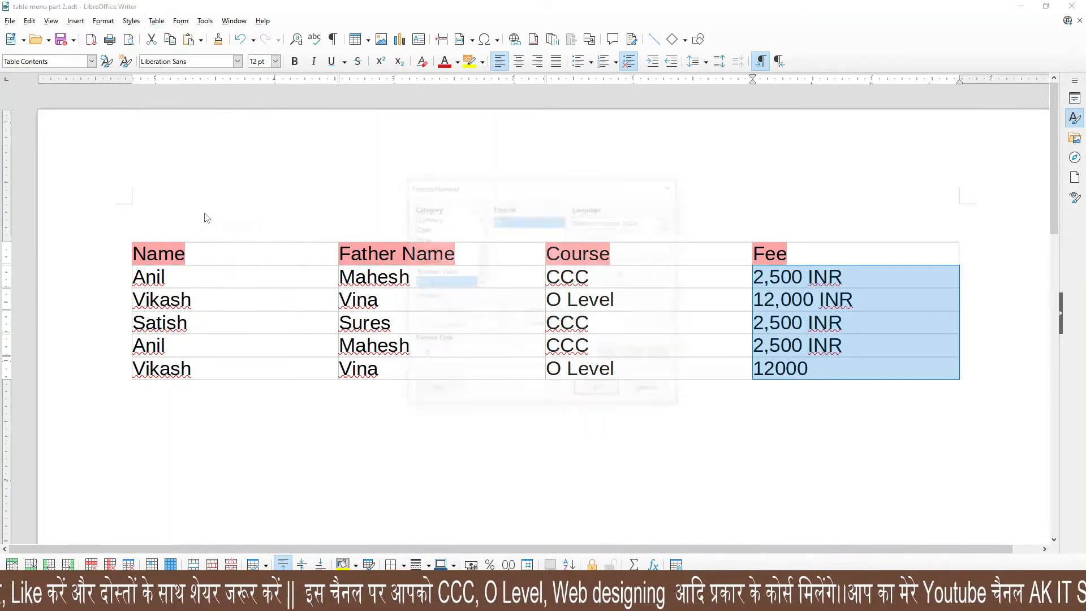
pyautogui.scroll(2, 424, 238)
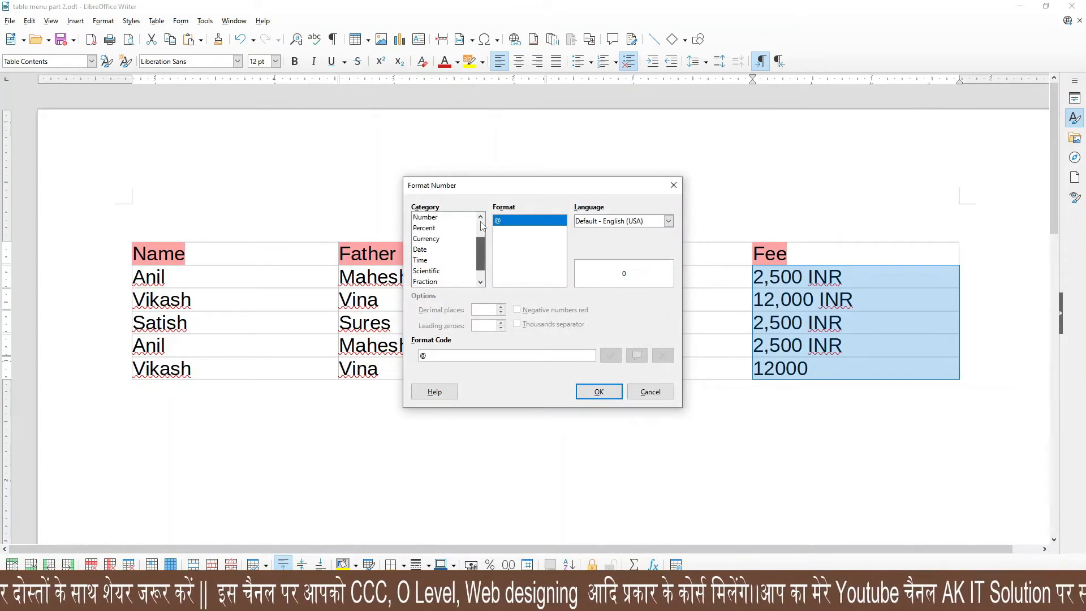
pyautogui.click(428, 239)
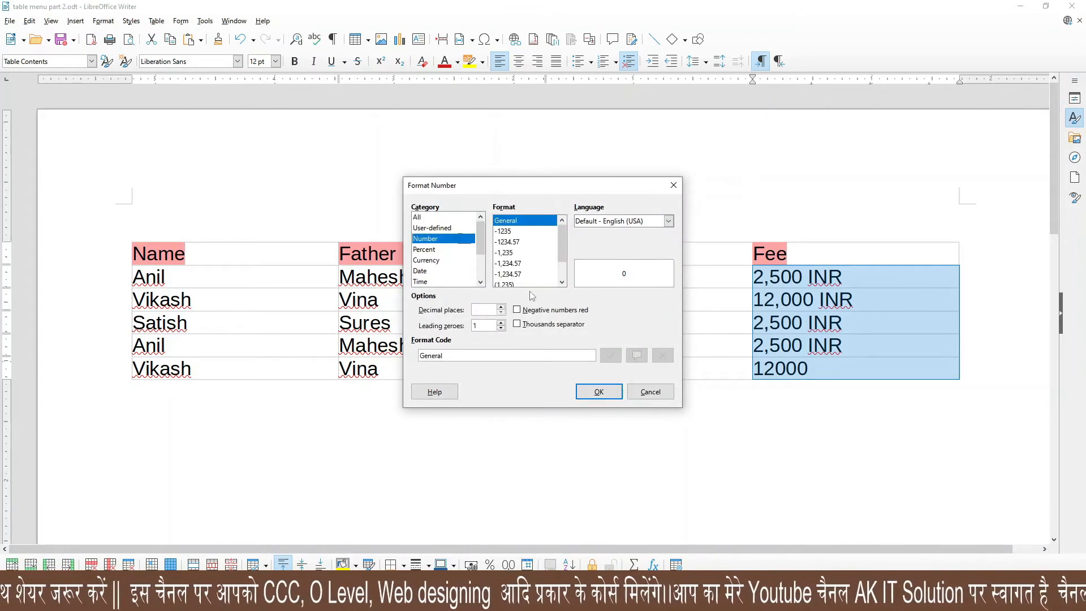
pyautogui.click(590, 389)
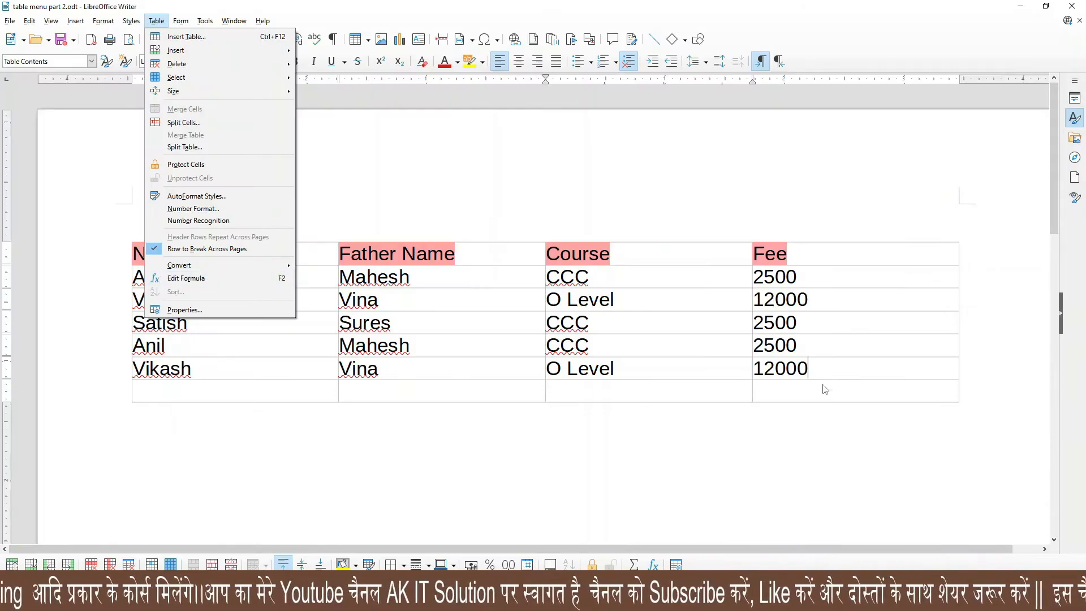
# - Enter the formula =sum(<D2:D6>) in the empty last cell of the Fee column to total the five fees
pyautogui.click(808, 405)
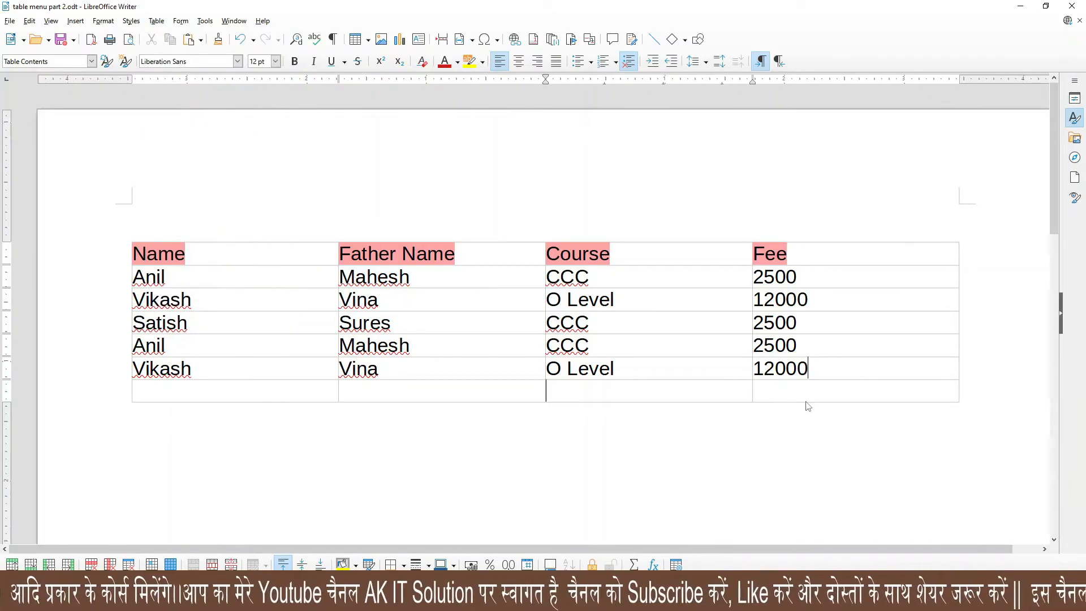
pyautogui.click(805, 398)
pyautogui.click(818, 364)
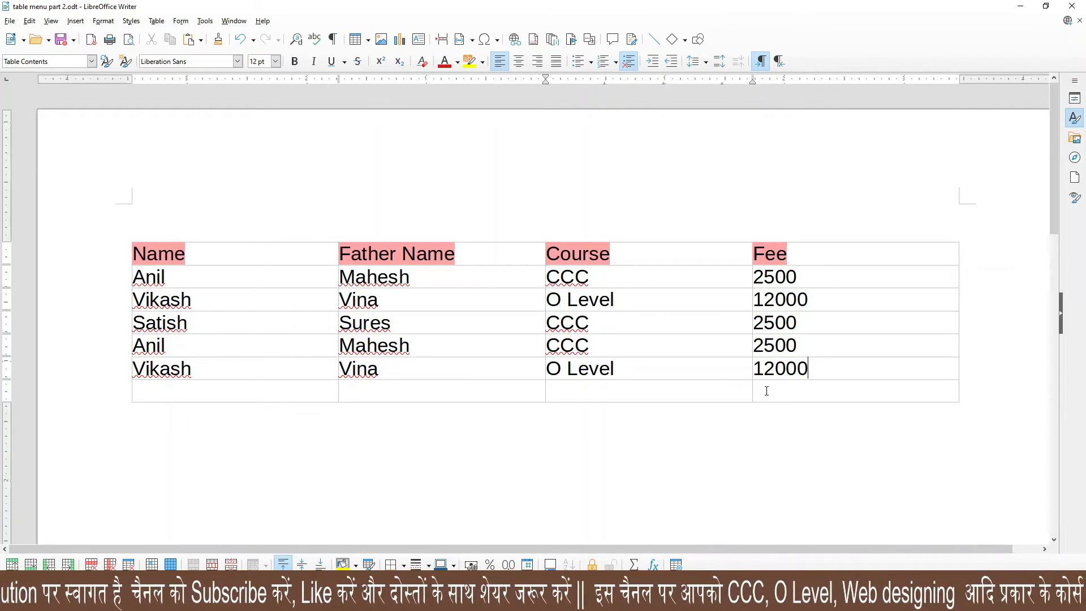
pyautogui.click(796, 385)
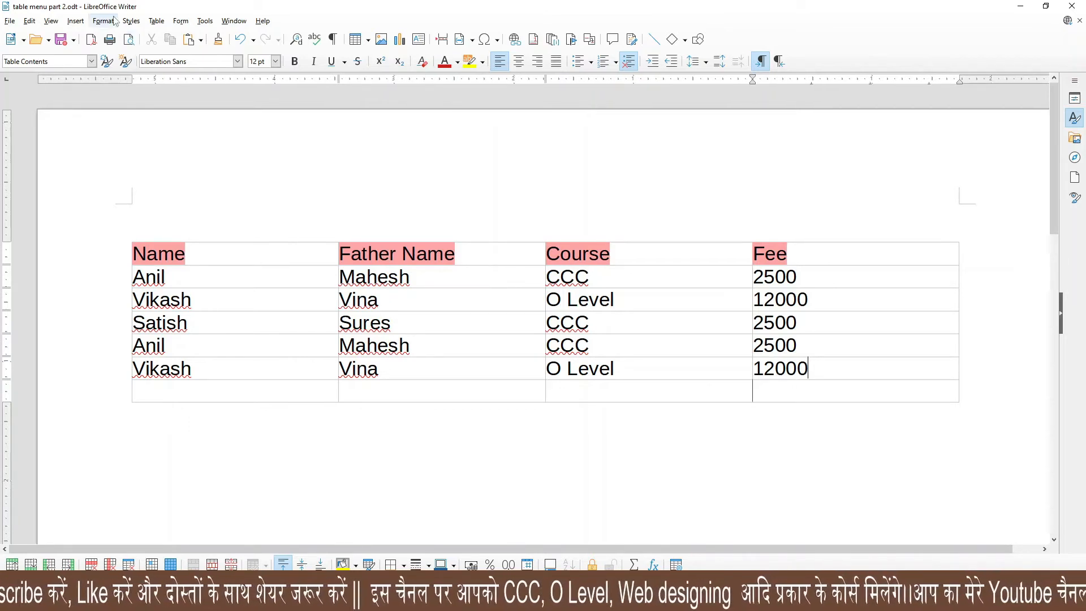
pyautogui.click(157, 21)
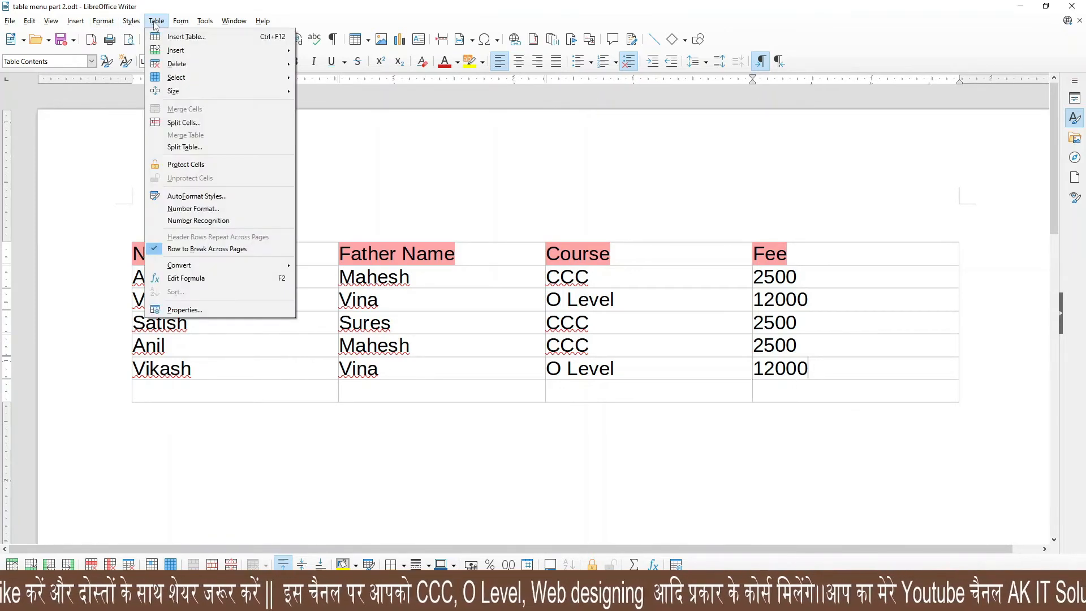
pyautogui.click(219, 279)
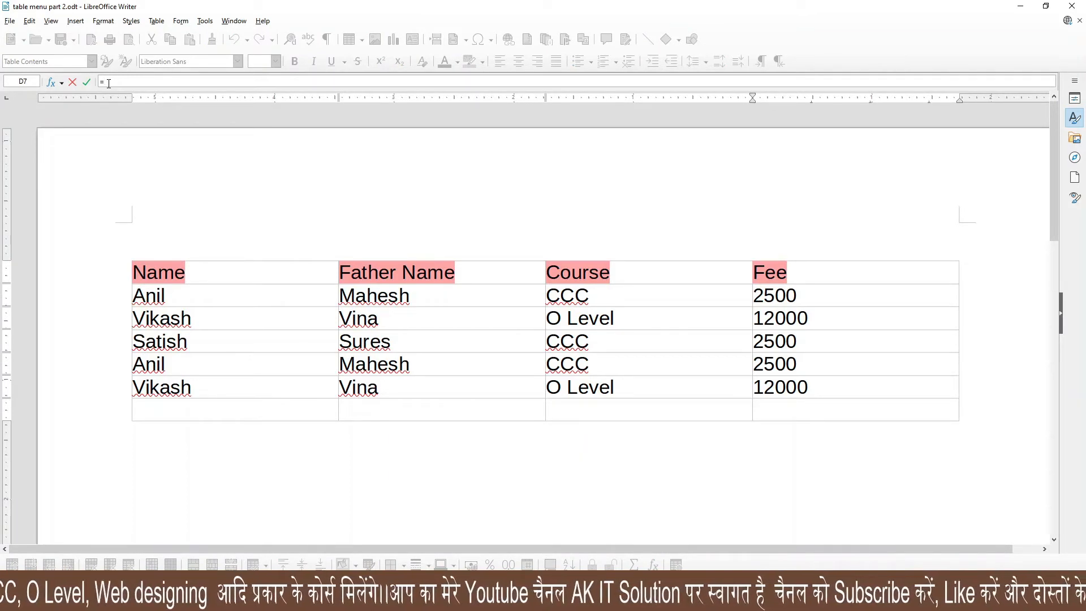
pyautogui.write('sum')
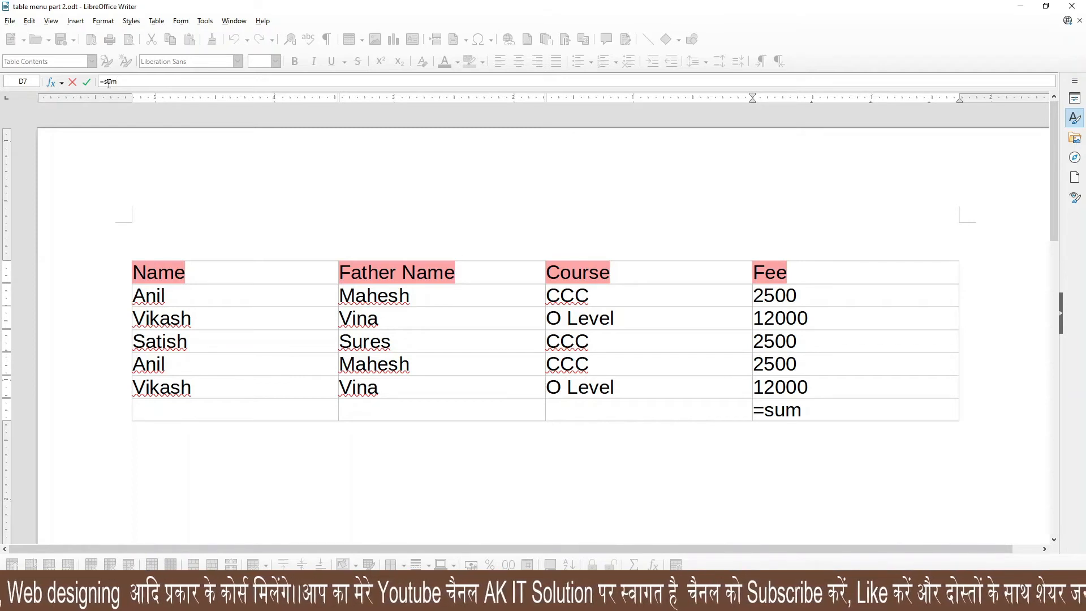
pyautogui.write('(')
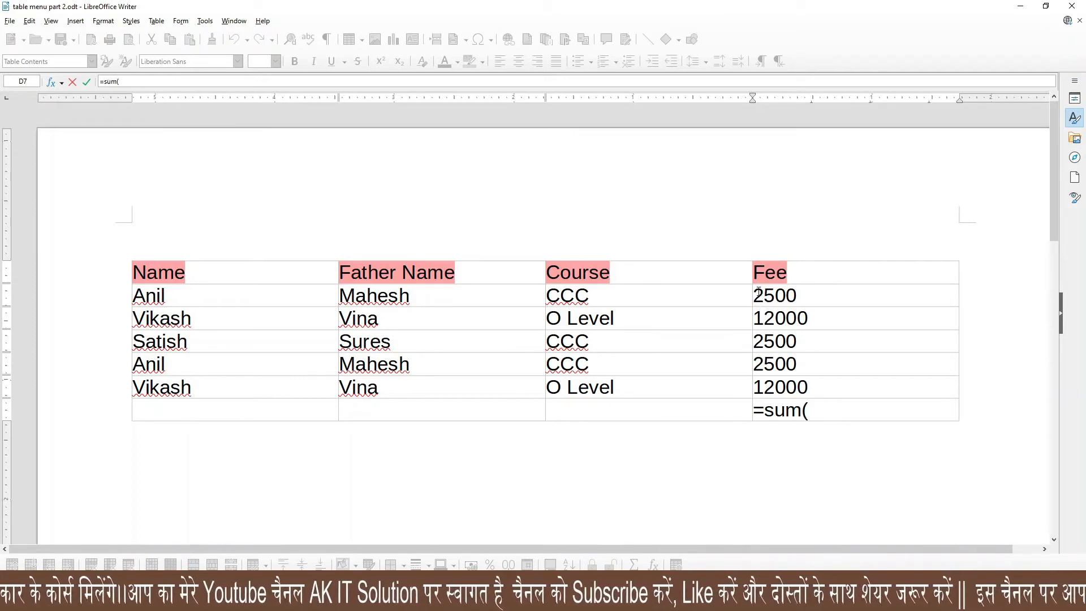
pyautogui.moveTo(767, 303); pyautogui.dragTo(779, 387)
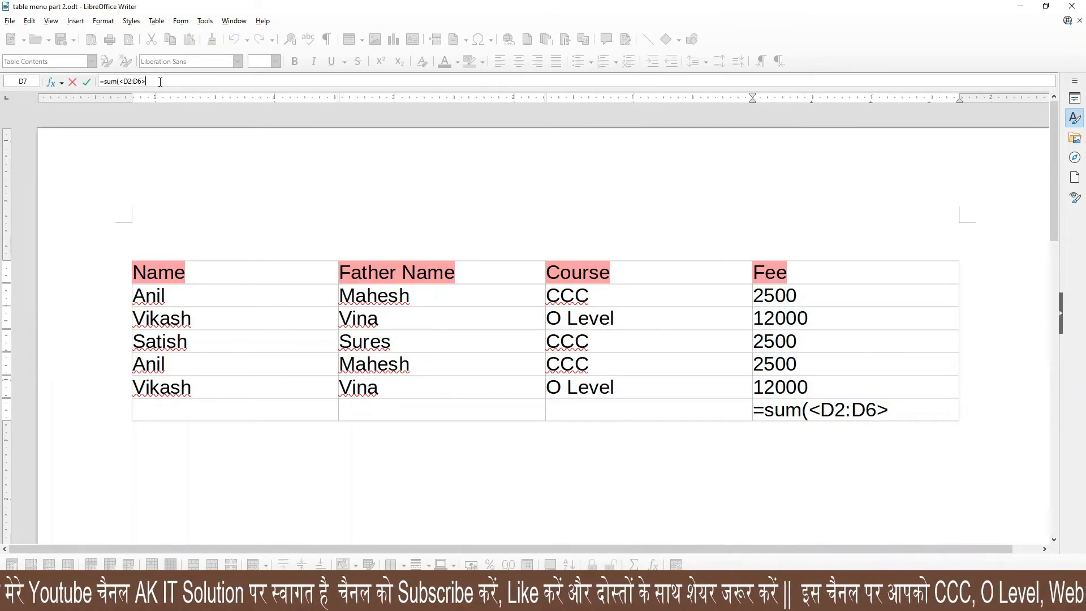
pyautogui.write(')')
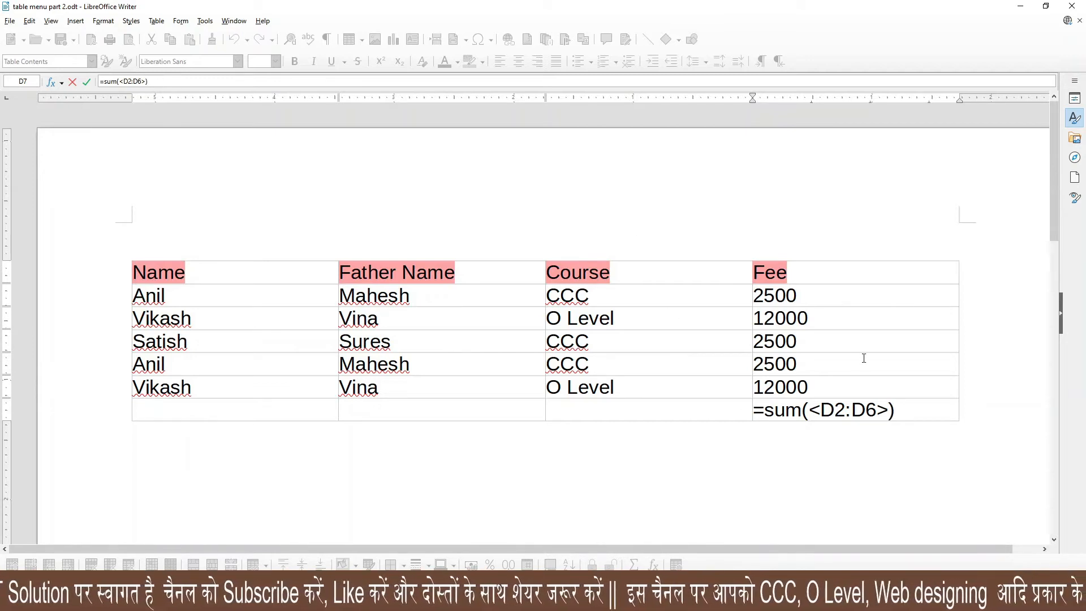
pyautogui.press('Return')
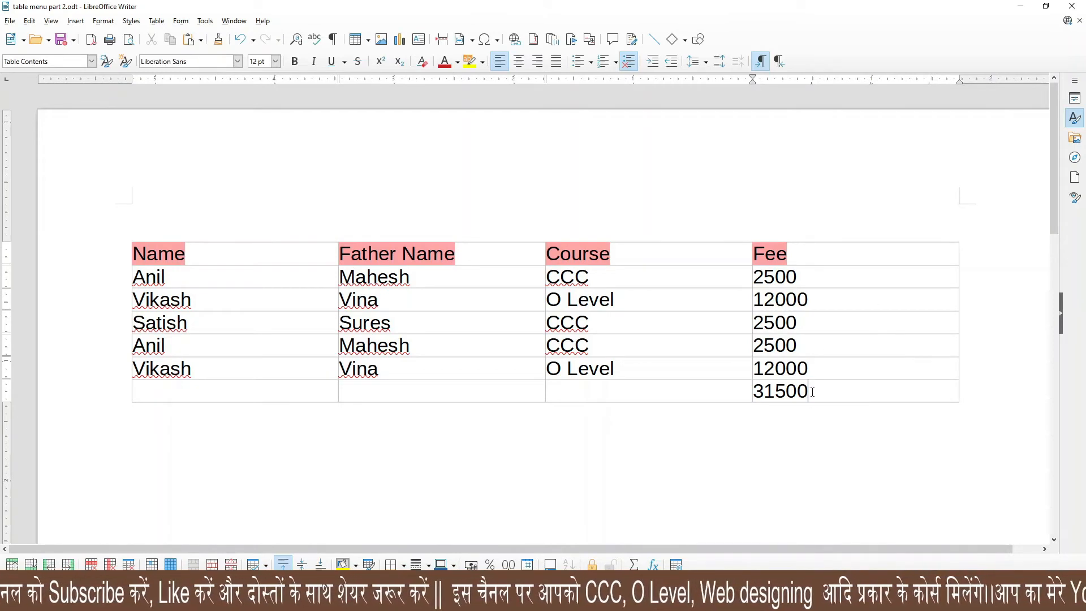
# - Make the Fee total in the last row bold, with red font color and yellow highlighting
pyautogui.moveTo(808, 390); pyautogui.dragTo(752, 395)
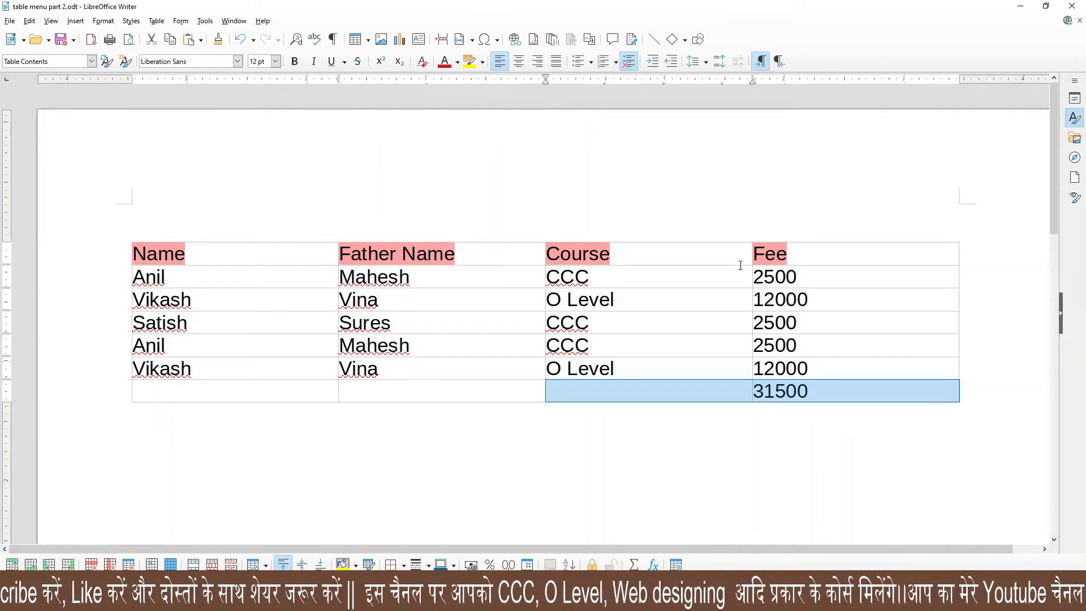
pyautogui.click(294, 61)
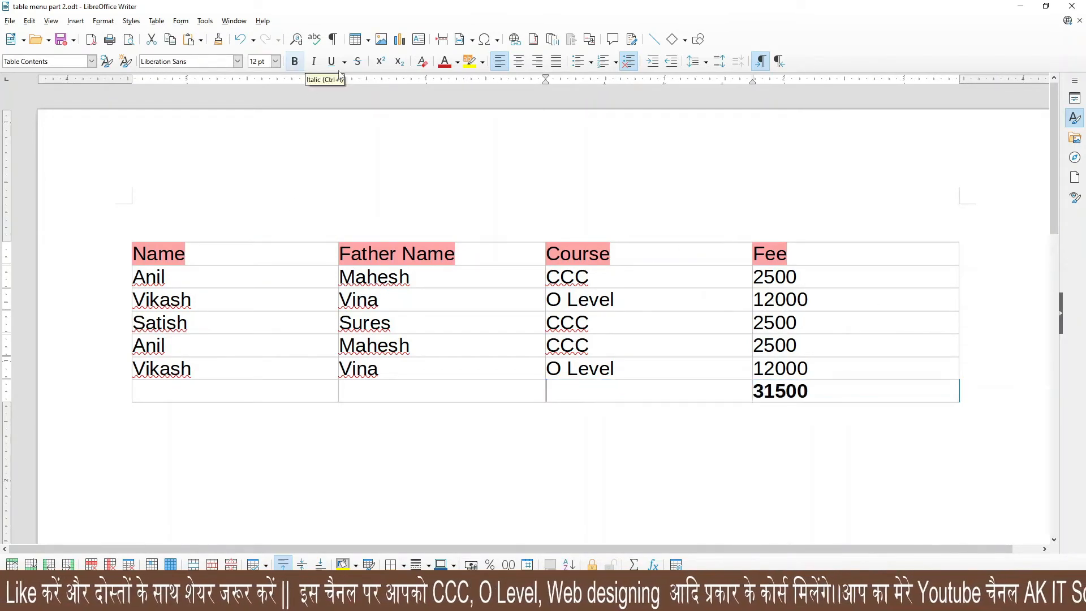
pyautogui.click(444, 61)
pyautogui.click(469, 61)
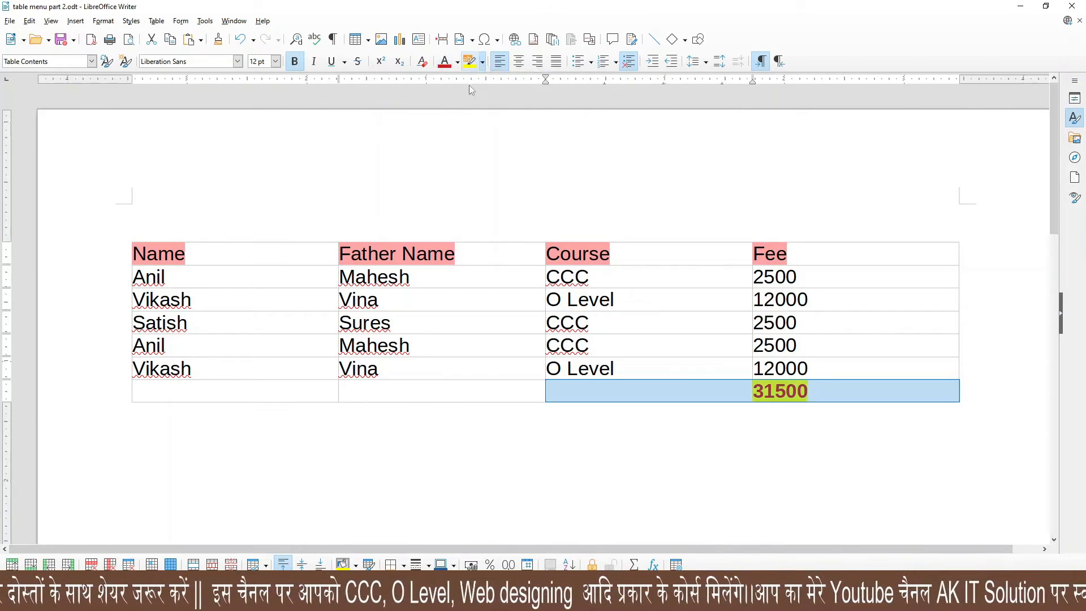
pyautogui.click(623, 385)
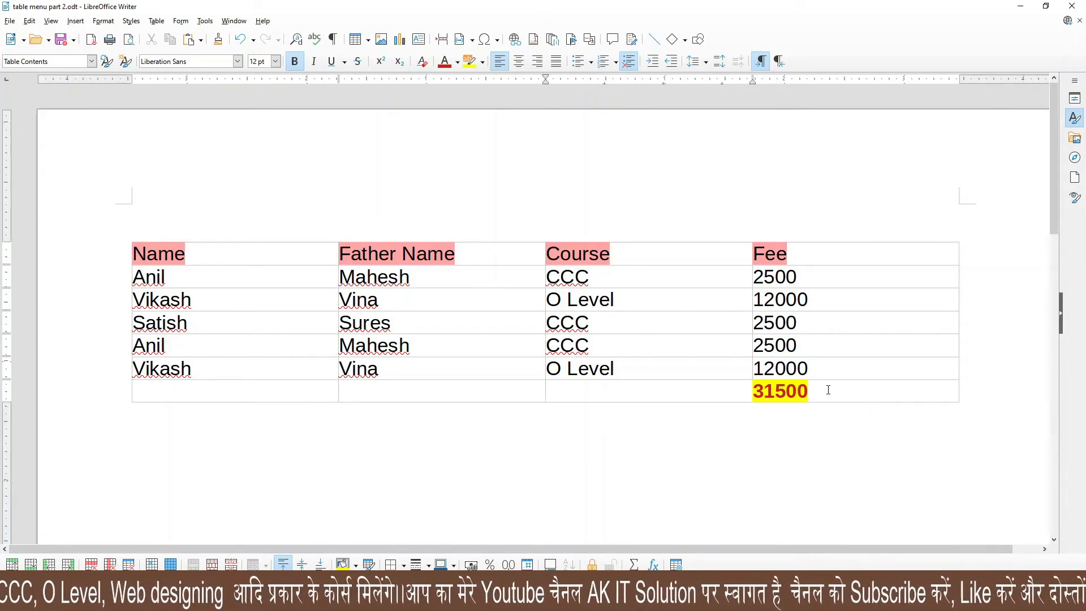
# - Sort the Name column cells below the header by column 1, key type Alphanumeric, in ascending order with direction Rows
pyautogui.click(157, 20)
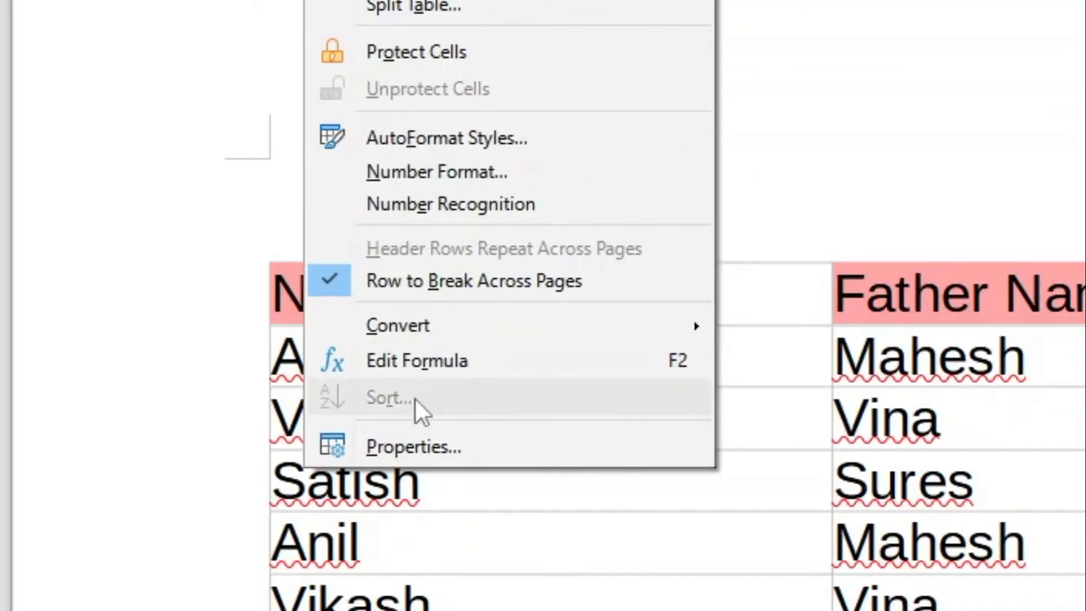
pyautogui.press('Escape')
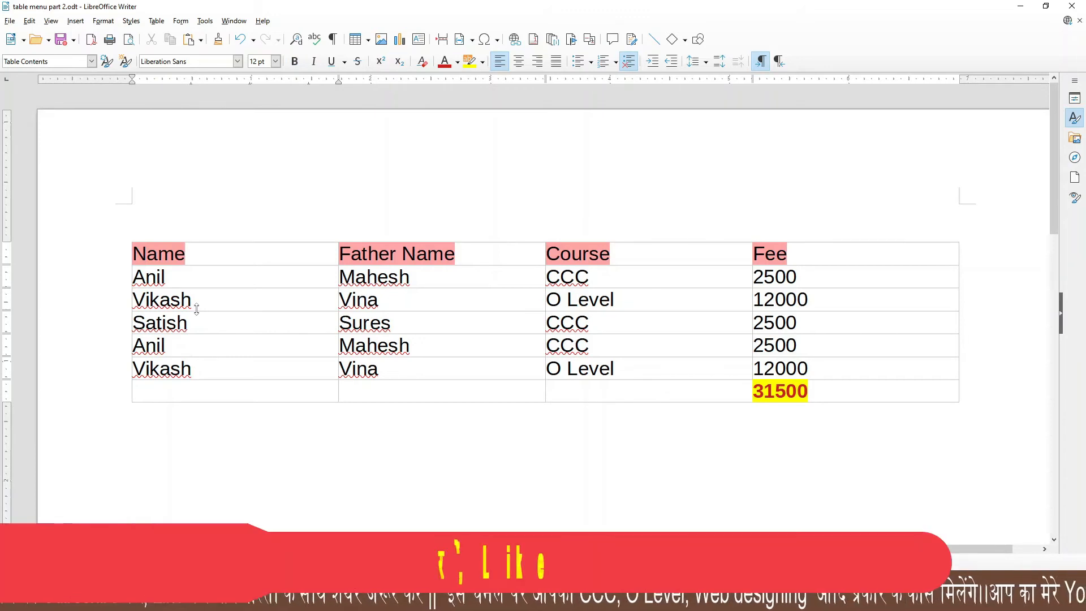
pyautogui.click(163, 276)
pyautogui.moveTo(163, 277); pyautogui.dragTo(206, 390)
pyautogui.click(159, 24)
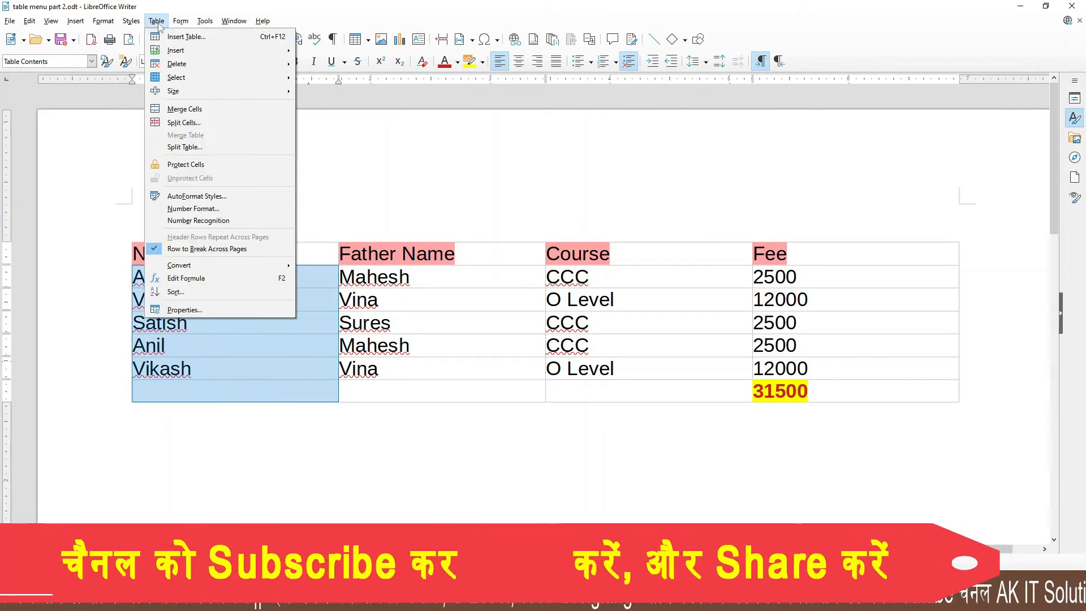
pyautogui.click(187, 295)
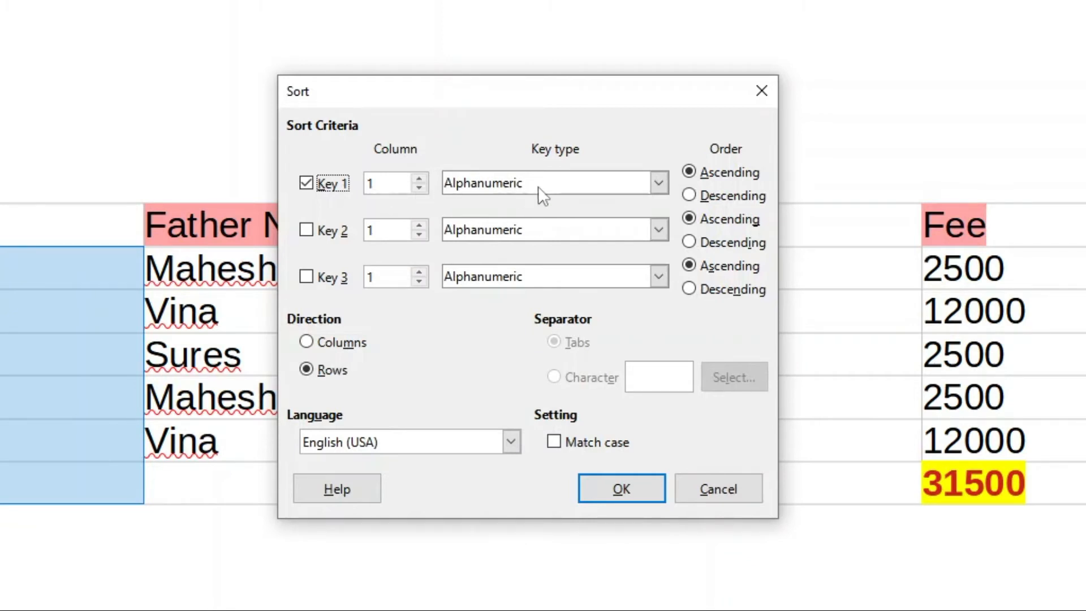
pyautogui.click(644, 186)
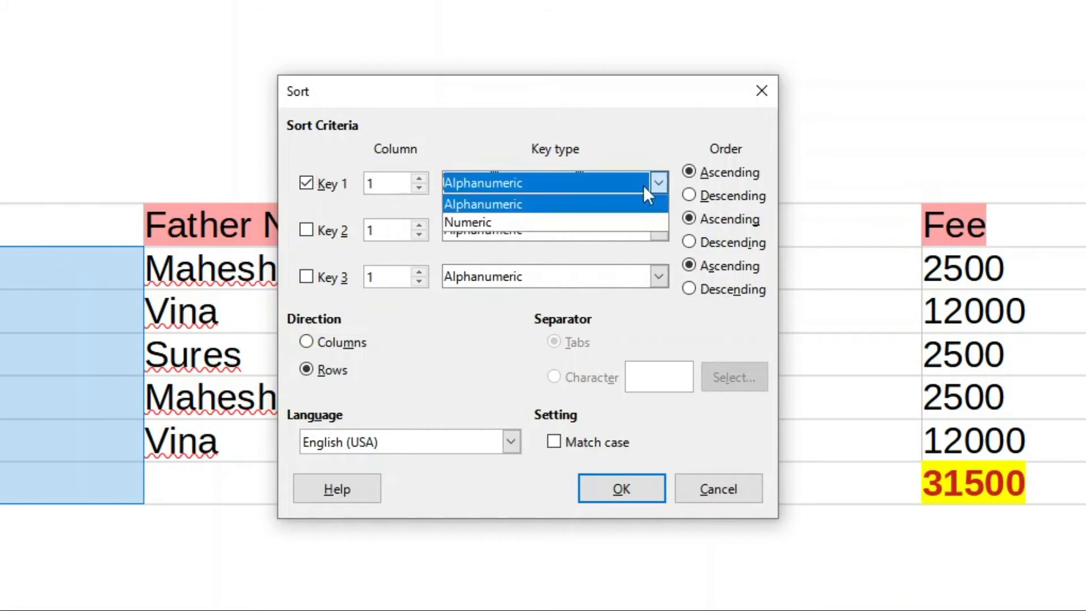
pyautogui.click(486, 204)
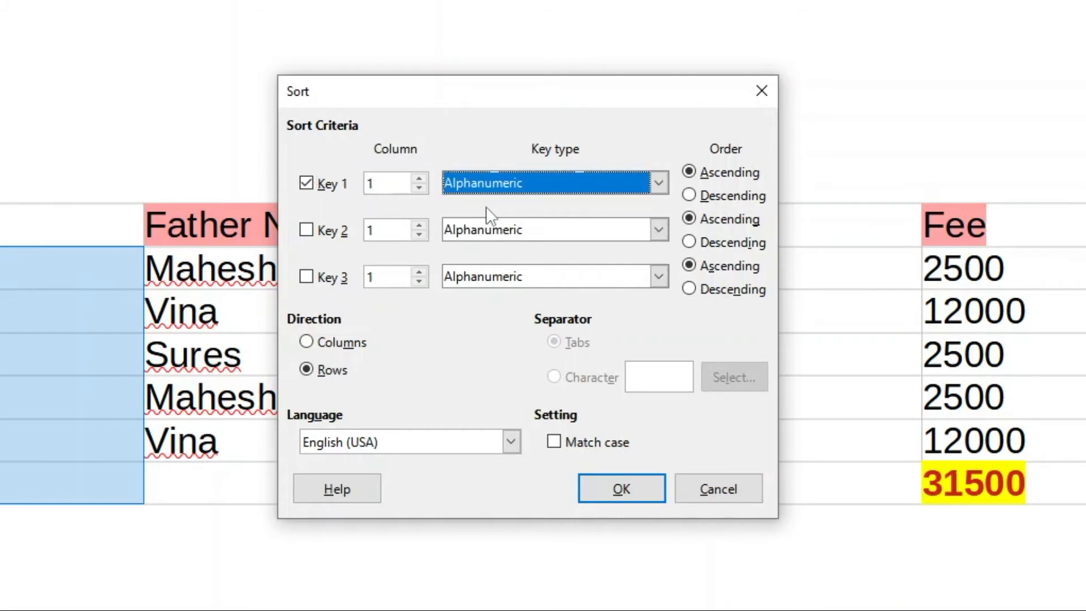
pyautogui.click(703, 193)
pyautogui.click(687, 177)
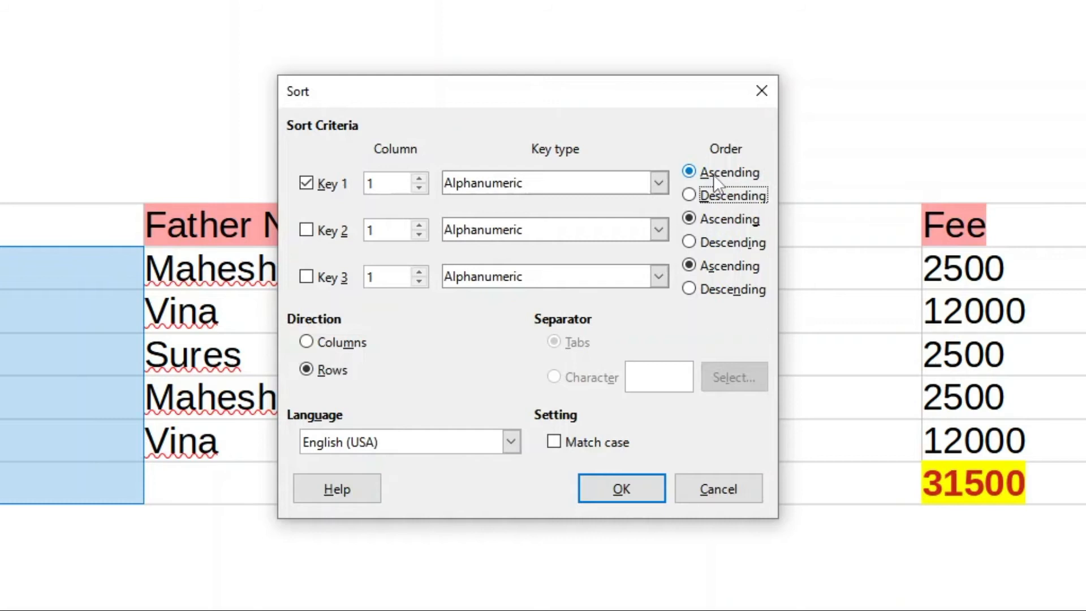
pyautogui.click(719, 198)
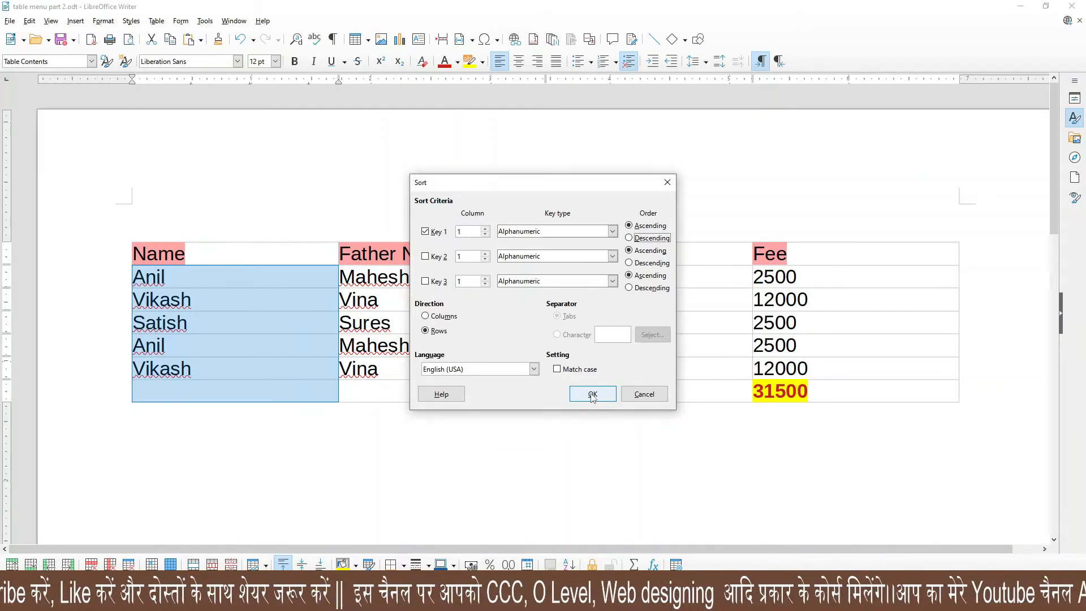
pyautogui.click(593, 394)
# - Check the sorted names against their rows and undo the sort of the Name column
pyautogui.click(318, 369)
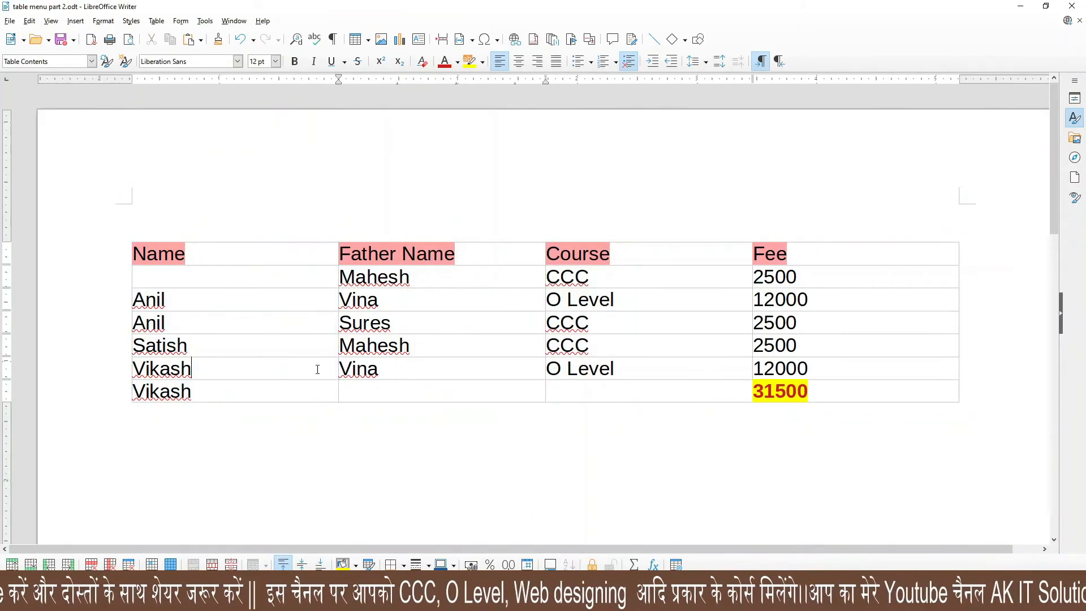
pyautogui.moveTo(202, 298); pyautogui.dragTo(215, 391)
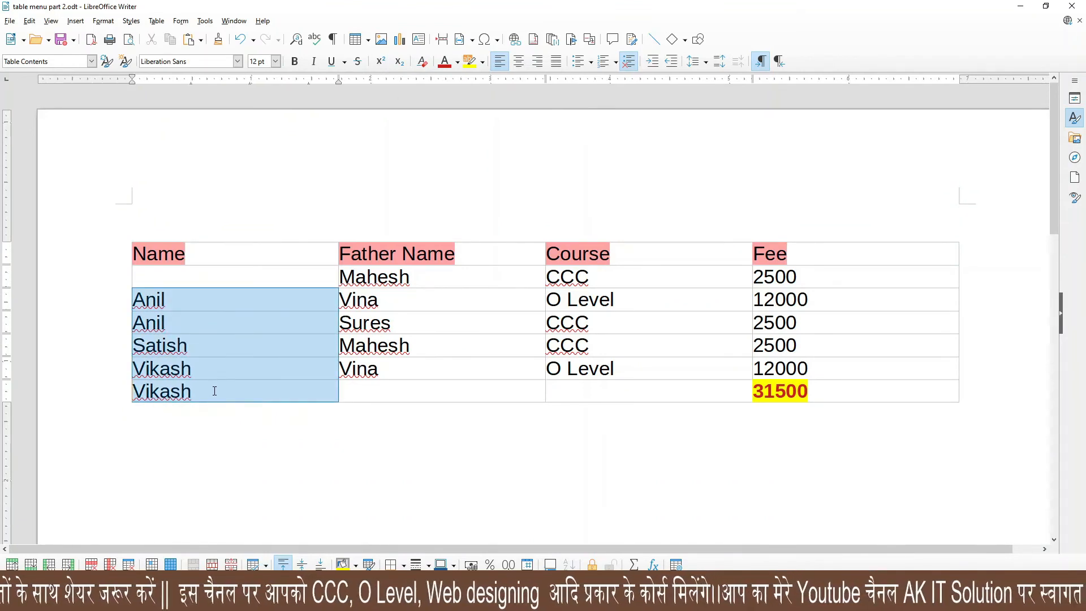
pyautogui.click(238, 381)
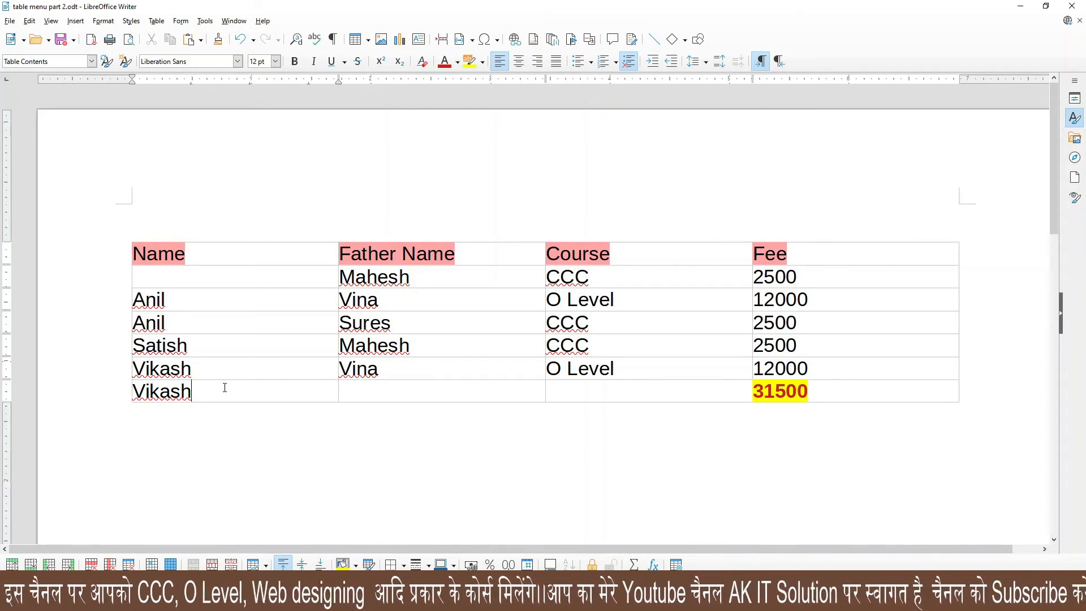
pyautogui.hotkey('ctrl', 'z')
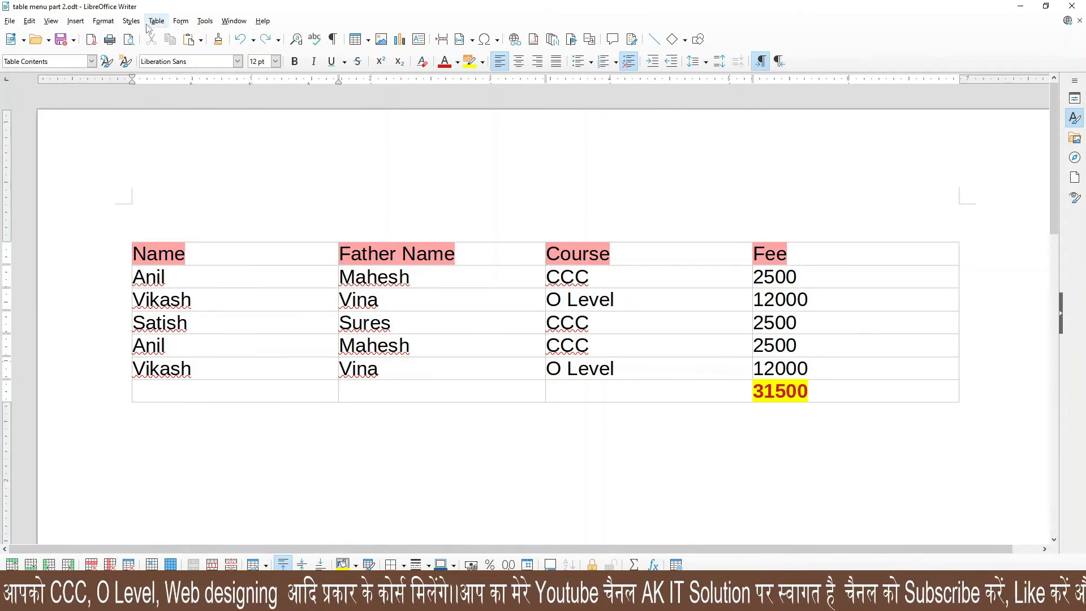
# - Open the table's properties and try the Left, From left, Right, Center and Manual alignments before returning to Automatic
pyautogui.click(147, 25)
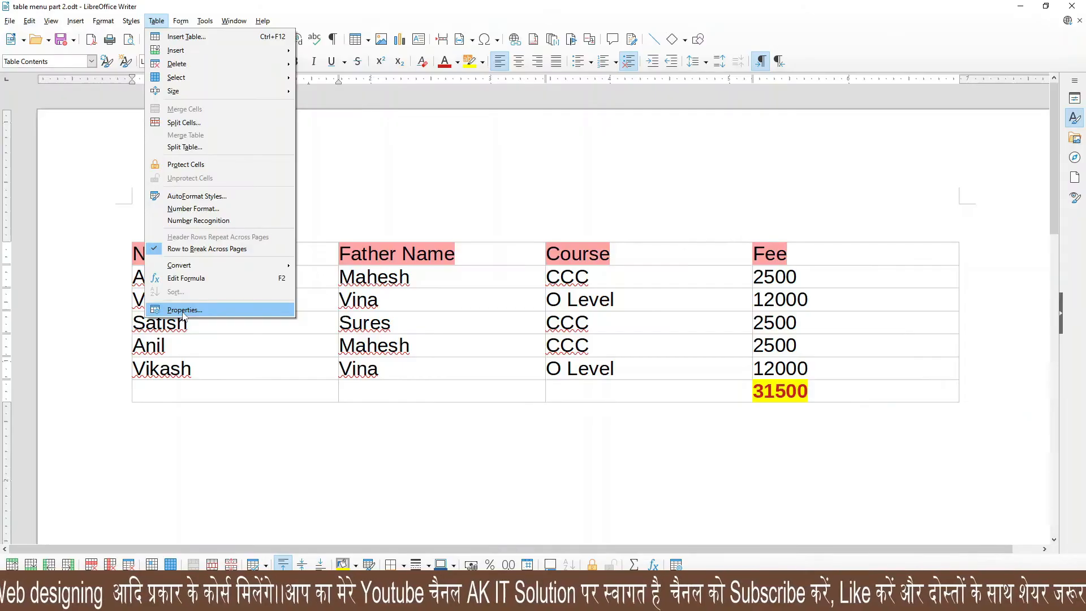
pyautogui.click(414, 453)
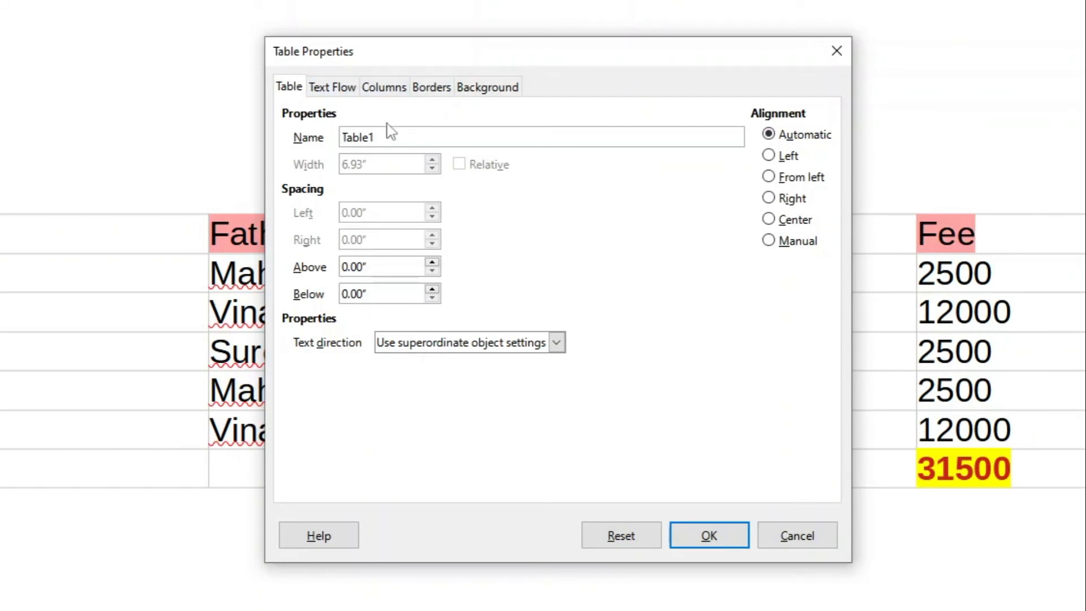
pyautogui.moveTo(399, 140); pyautogui.dragTo(320, 146)
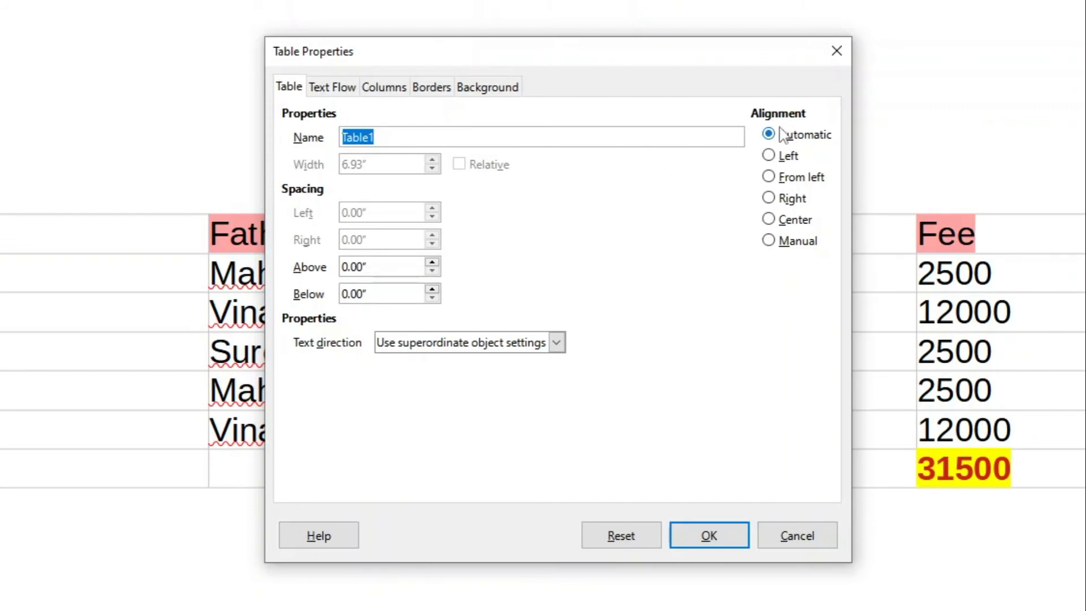
pyautogui.click(768, 155)
pyautogui.click(768, 176)
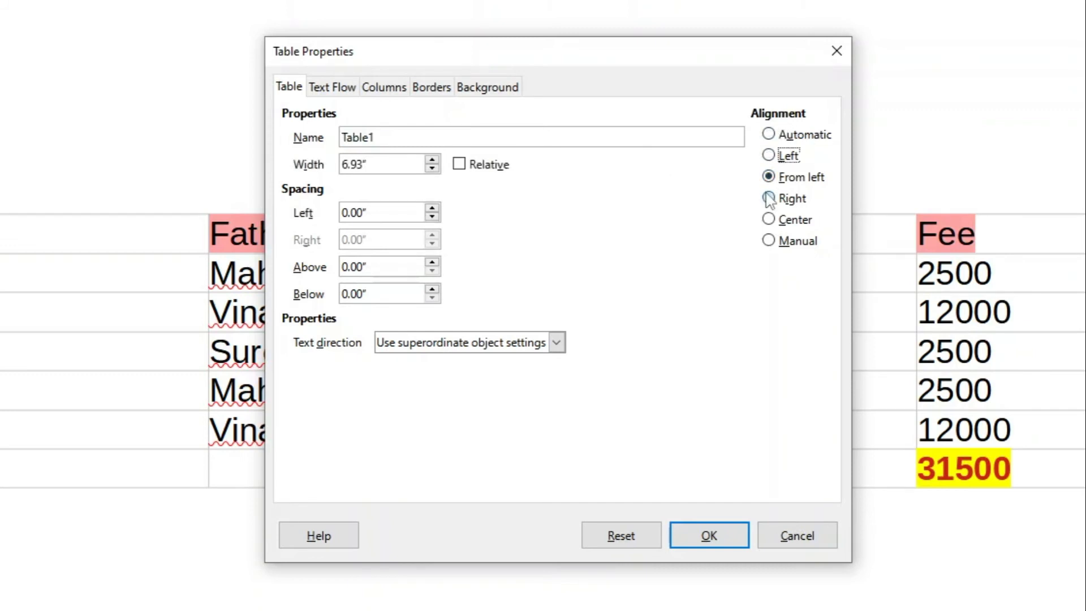
pyautogui.click(768, 197)
pyautogui.click(768, 219)
pyautogui.click(768, 240)
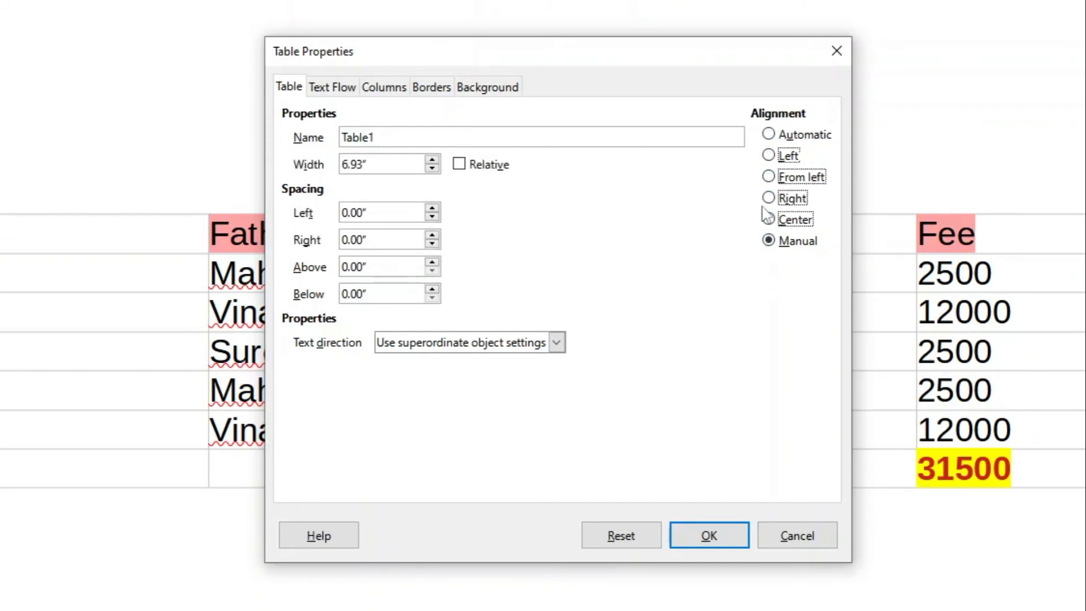
pyautogui.click(768, 134)
# - Review the table's Text Flow, Columns, Borders and Background settings
pyautogui.click(336, 90)
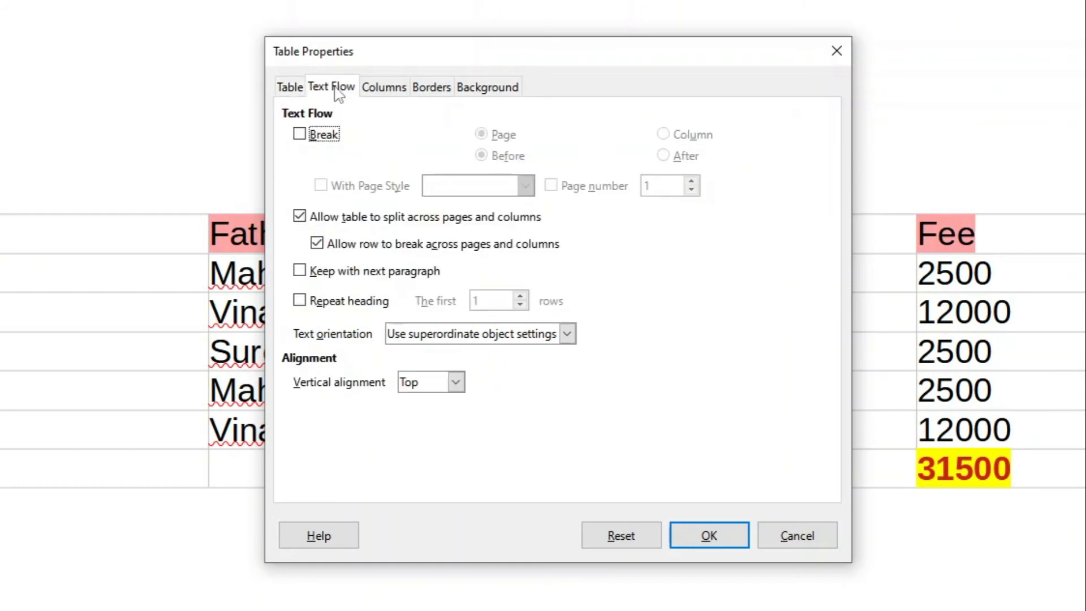
pyautogui.click(382, 91)
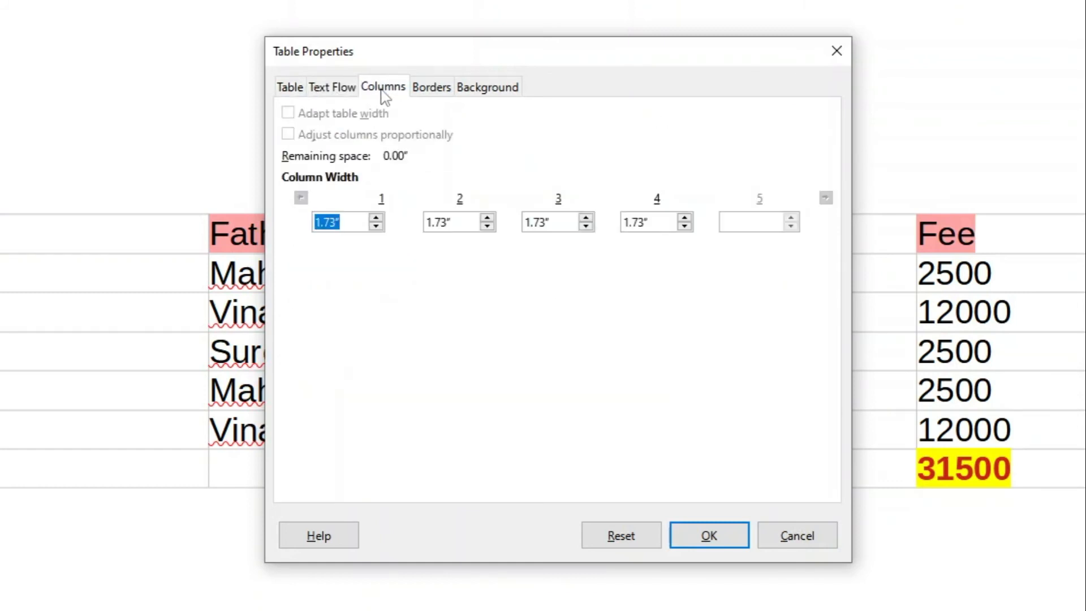
pyautogui.click(432, 89)
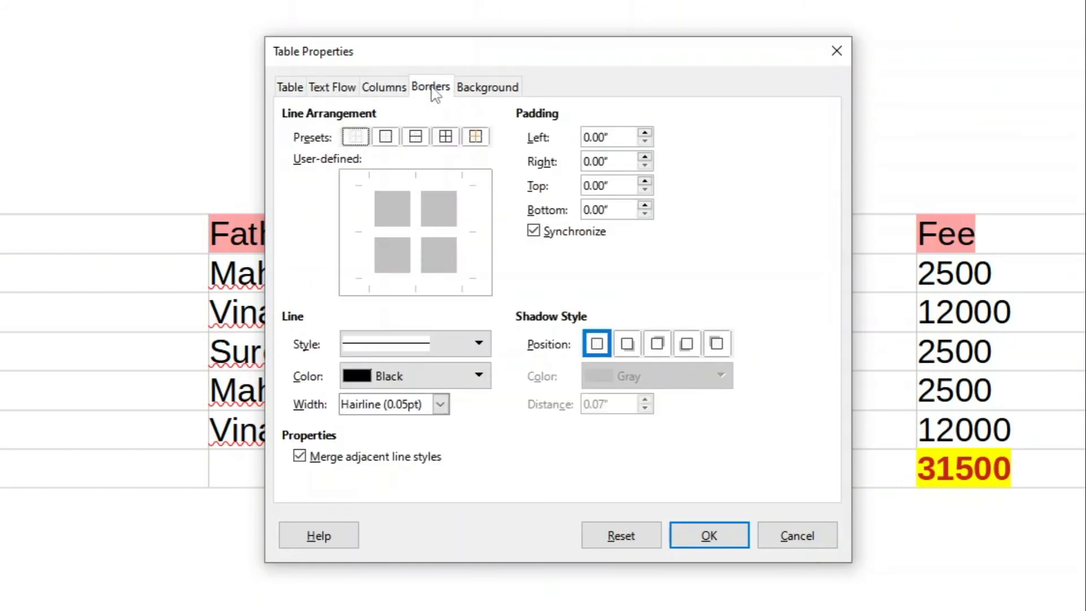
pyautogui.click(499, 91)
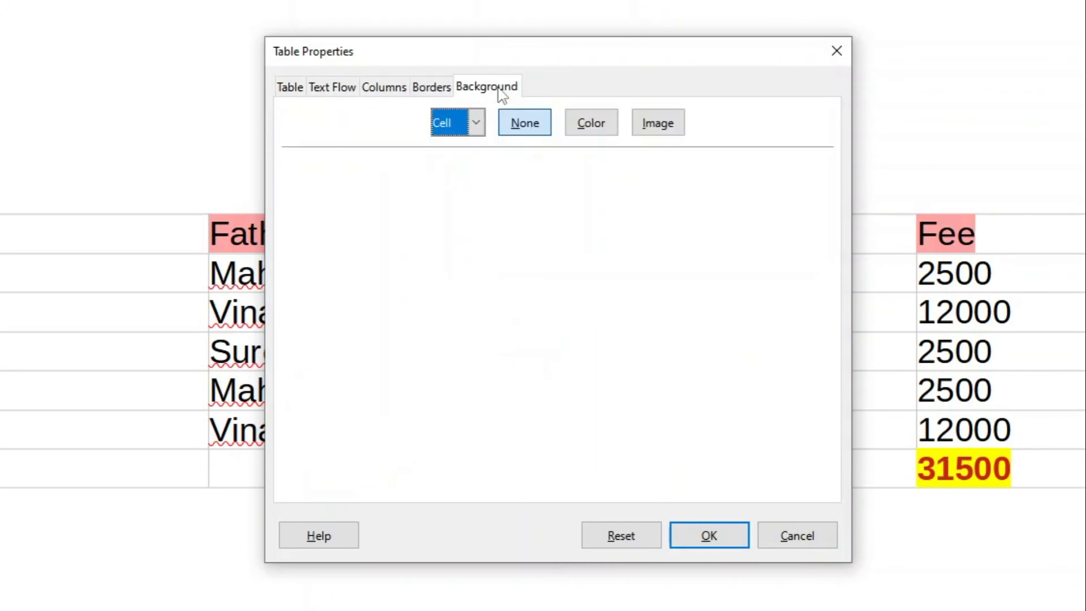
# - Fill the last filled cell of the Name column with the Light Teal 1 background color from the standard palette
pyautogui.click(582, 128)
pyautogui.click(451, 292)
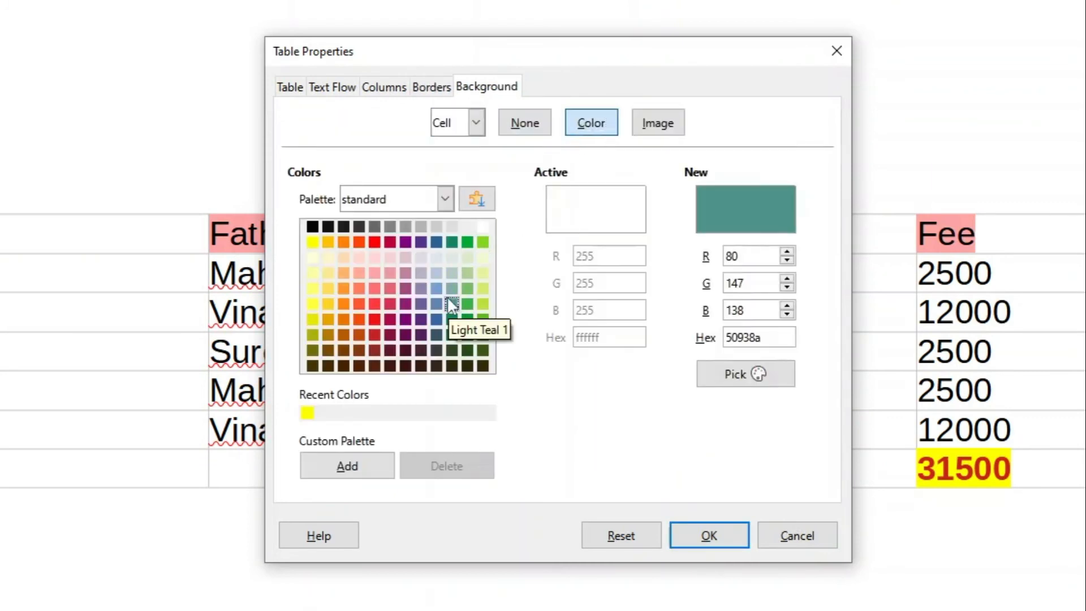
pyautogui.click(693, 537)
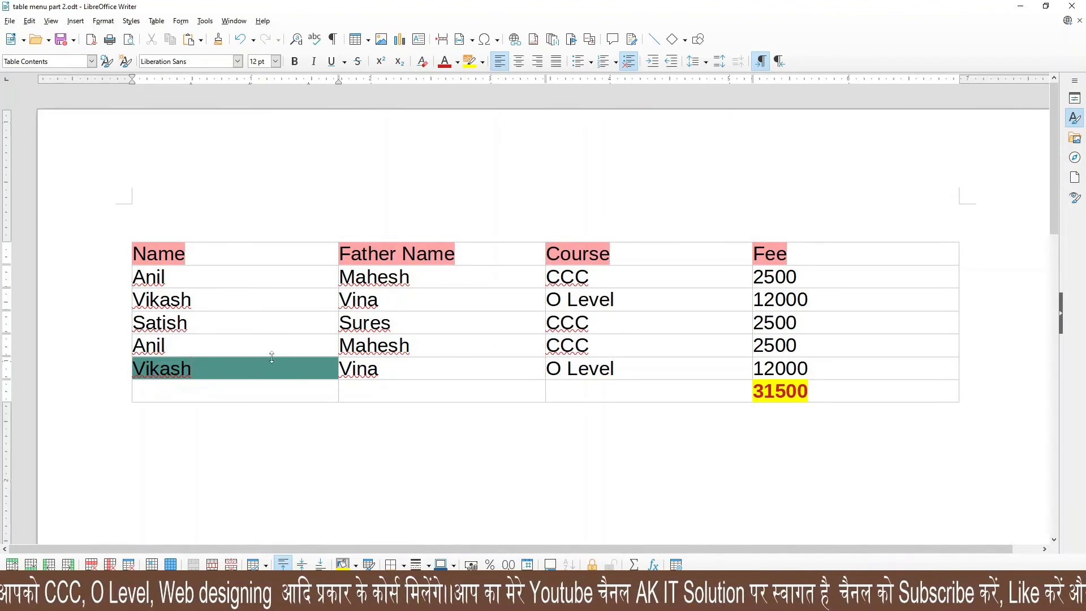
# - Select all the table's cells and apply the blue background color 5983b0 to them through the table properties
pyautogui.moveTo(140, 252); pyautogui.dragTo(854, 395)
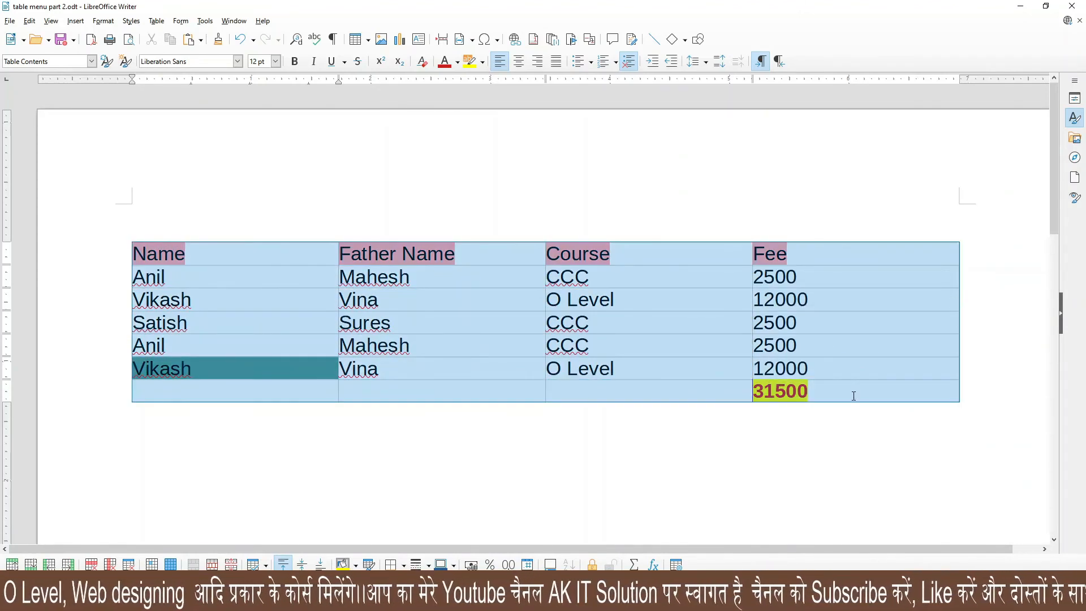
pyautogui.click(156, 23)
pyautogui.click(185, 309)
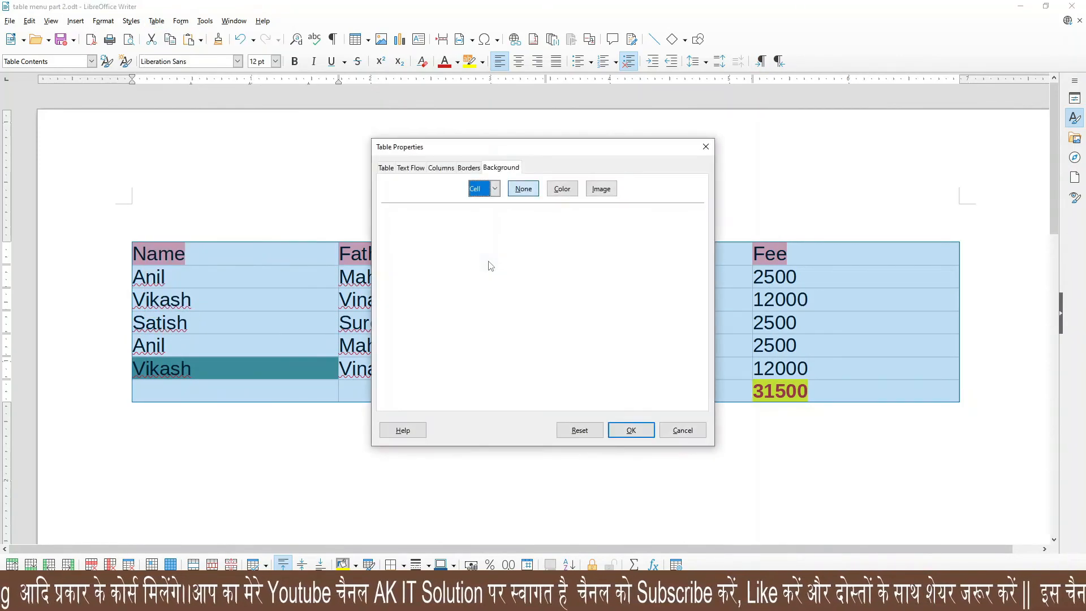
pyautogui.click(561, 190)
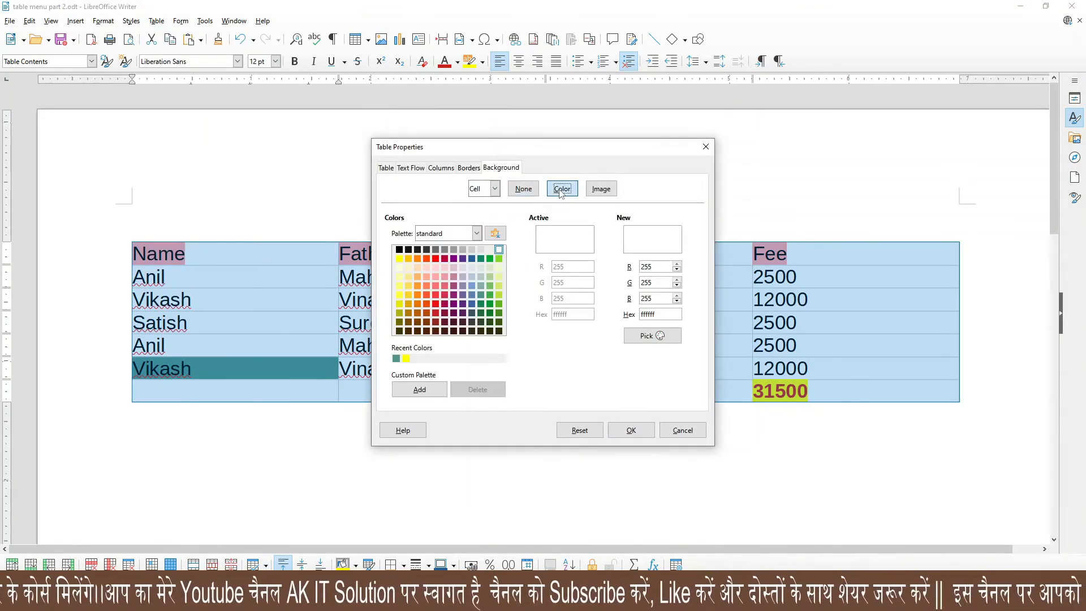
pyautogui.click(473, 295)
pyautogui.click(631, 430)
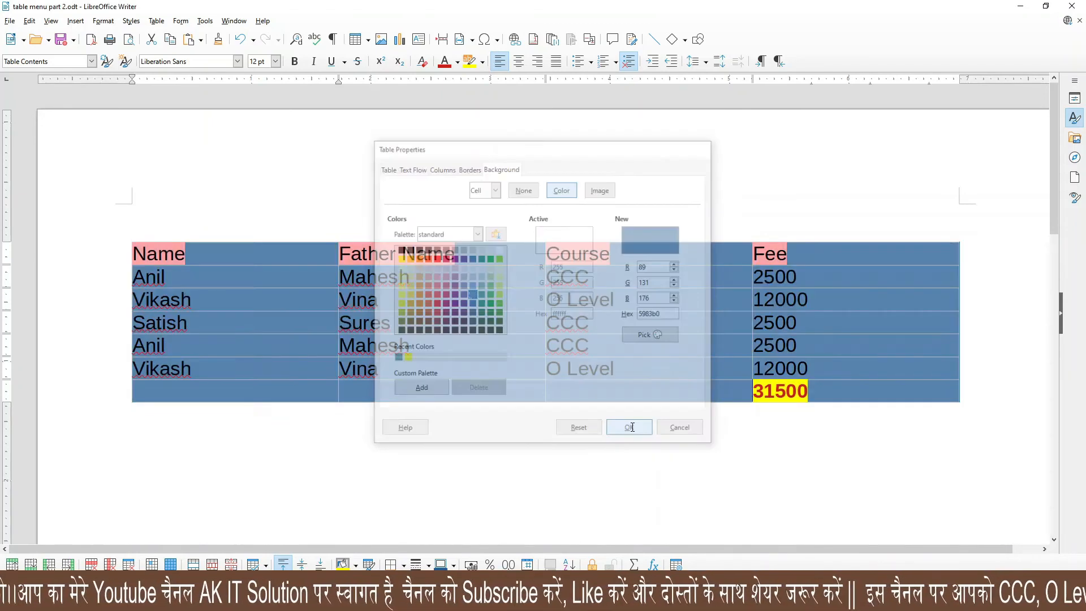
pyautogui.click(467, 362)
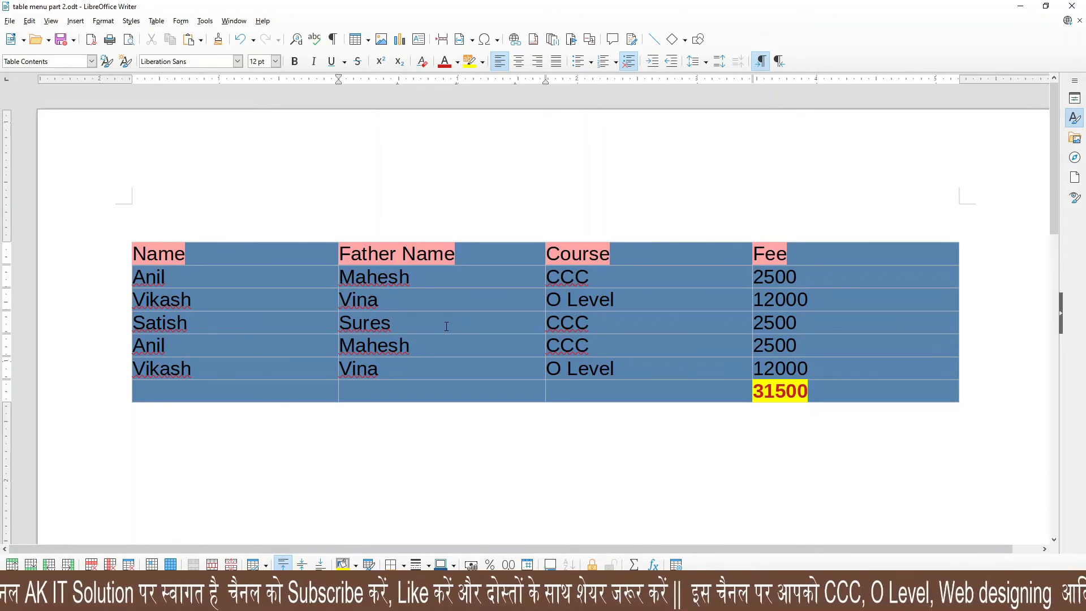
pyautogui.click(156, 20)
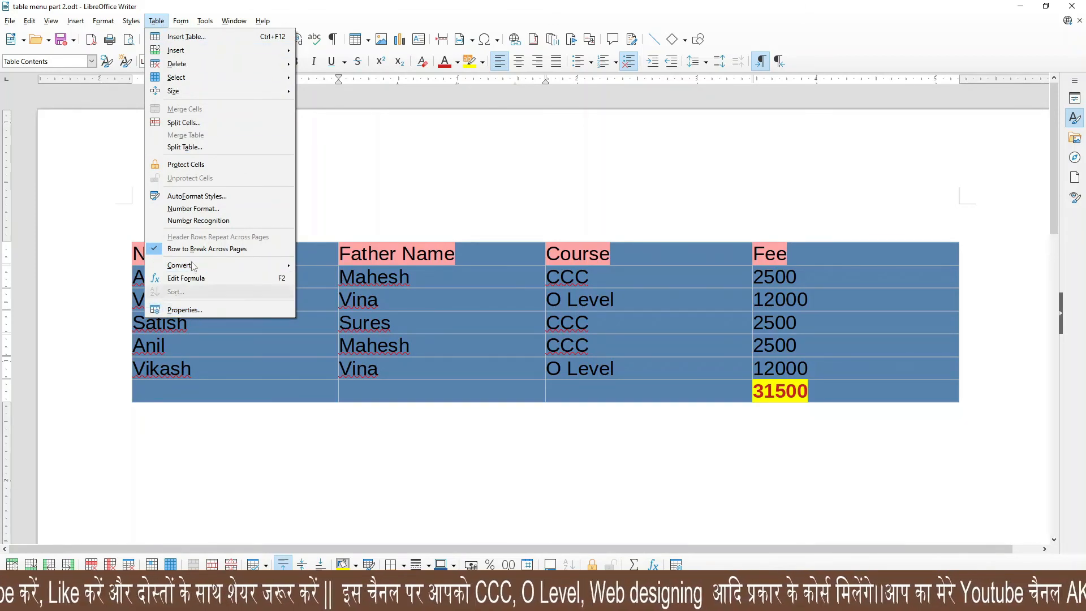
pyautogui.click(462, 327)
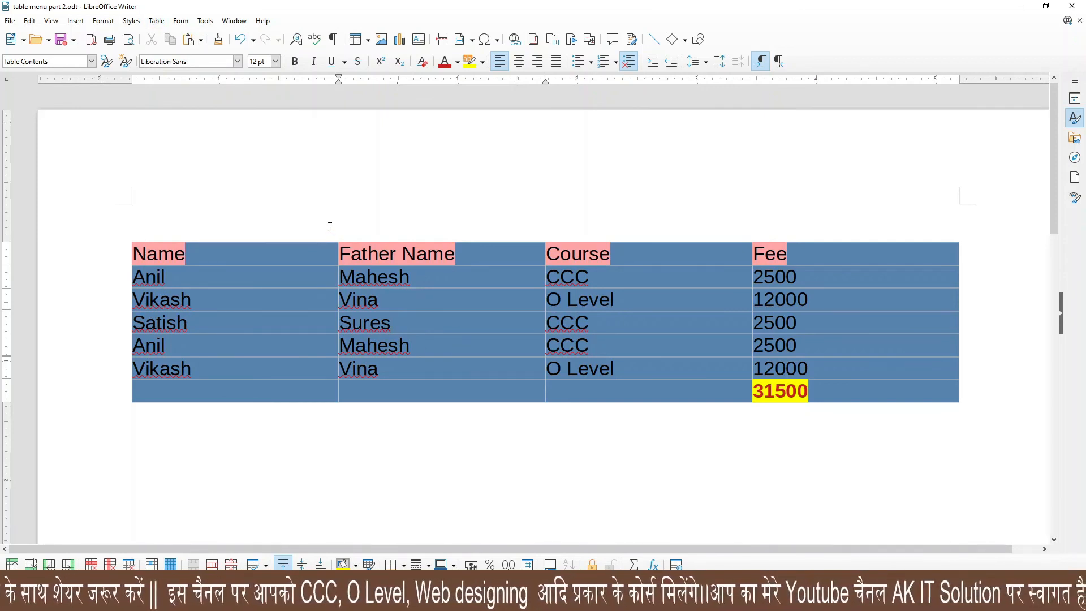
pyautogui.click(180, 21)
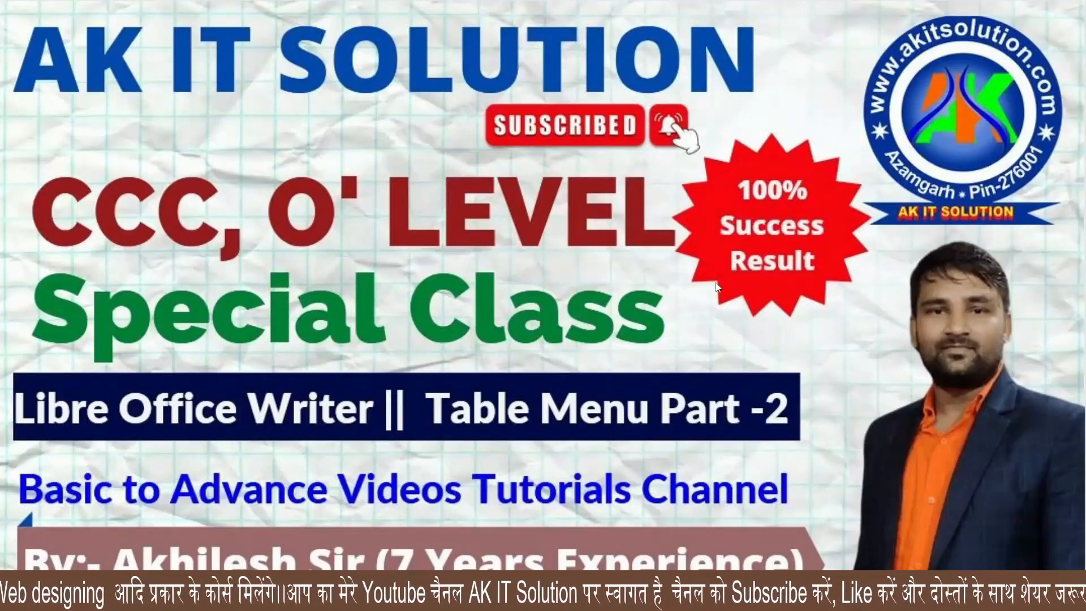